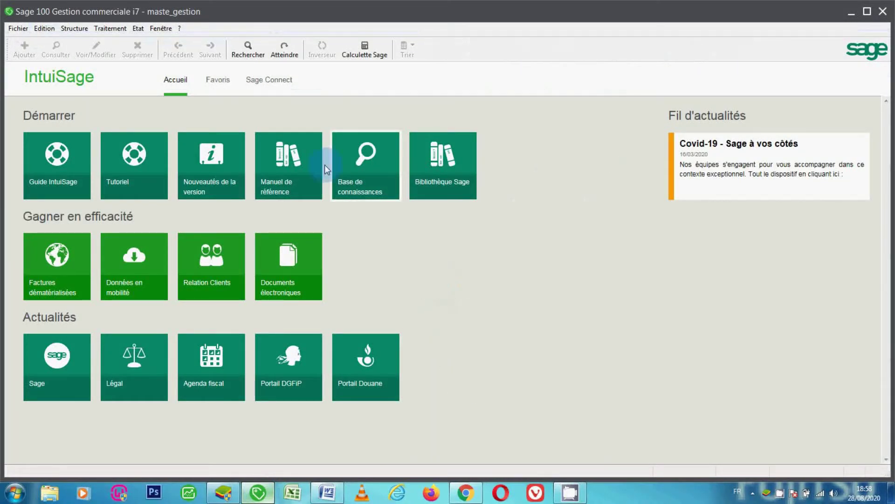
- Open the COMP1 CADRE record from the article list and check which family it is assigned to
click(83, 30)
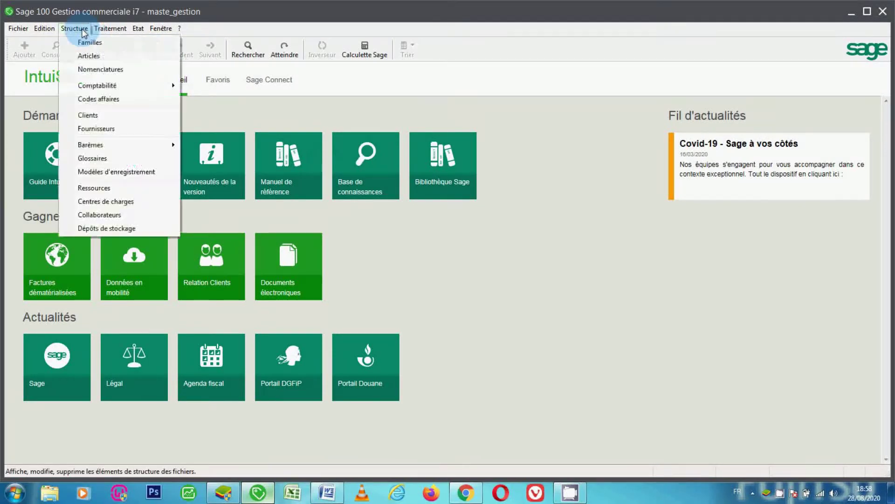
click(91, 56)
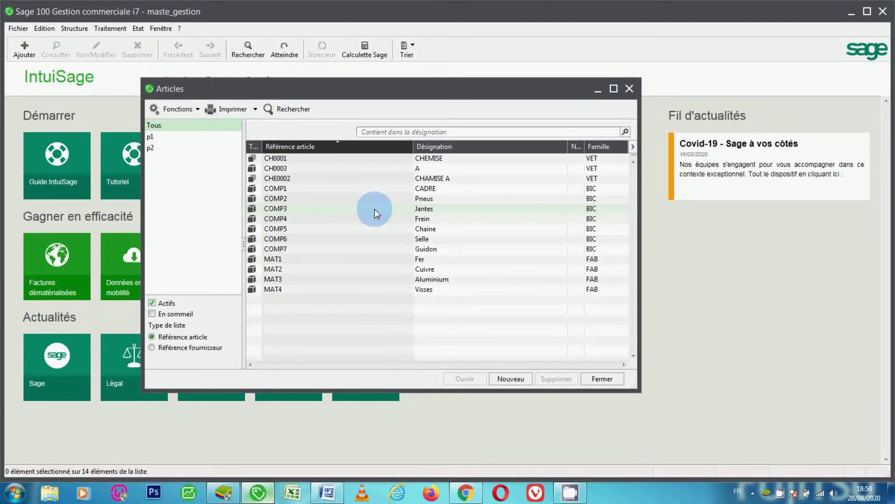
click(343, 187)
double_click(342, 187)
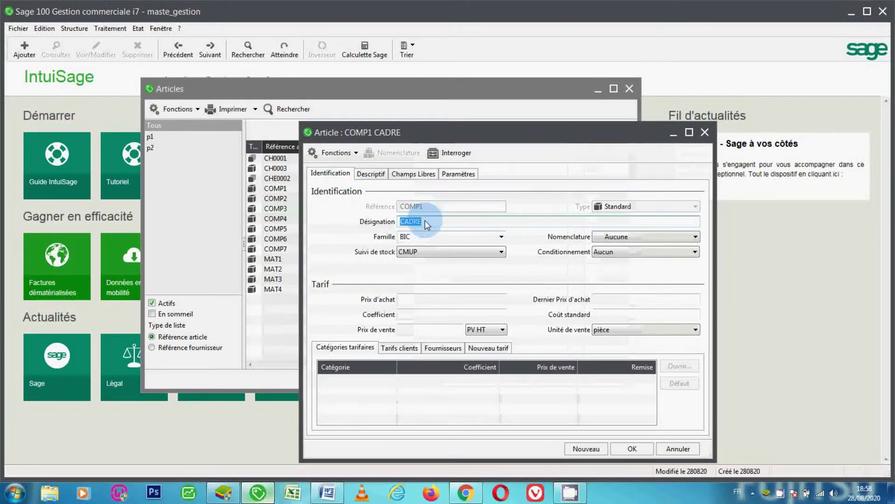
click(503, 238)
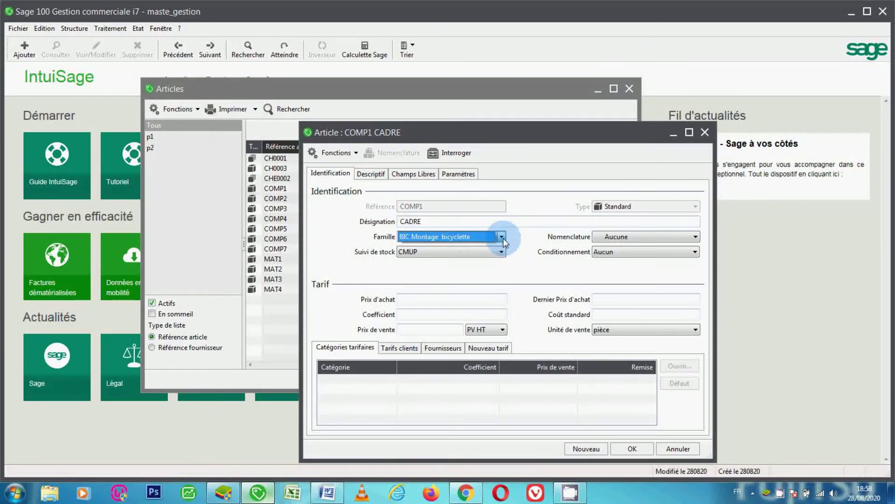
click(503, 241)
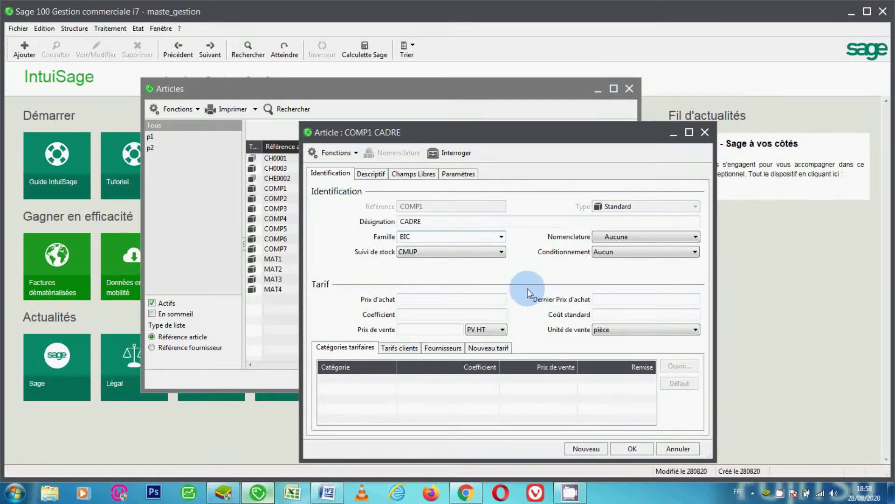
- Review the settings of the BIC Montage bicyclette family in the article families list, and close both family windows
click(72, 29)
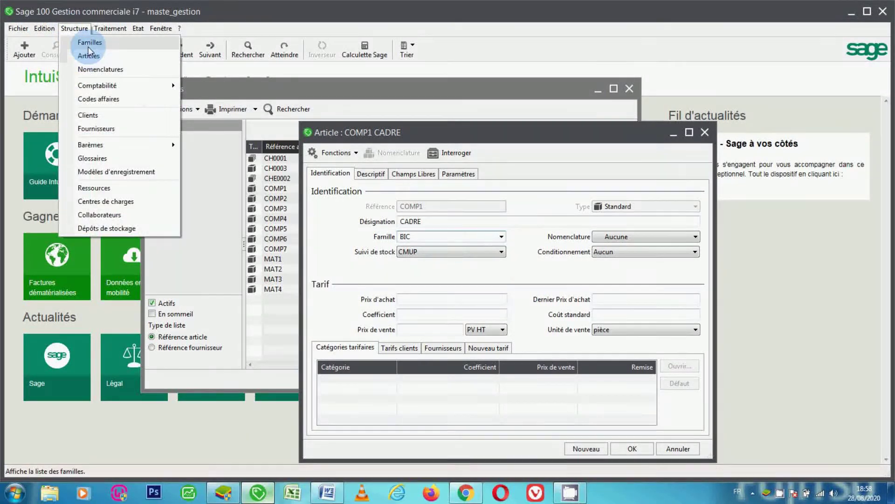
click(89, 43)
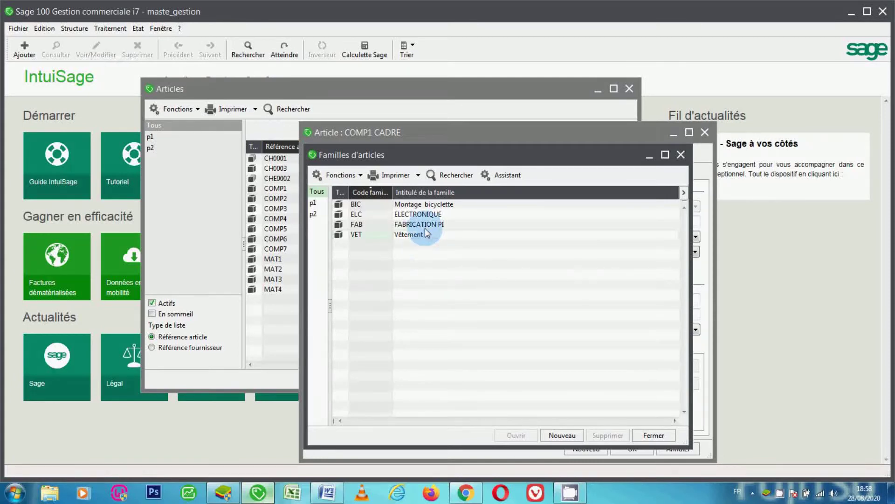
double_click(420, 204)
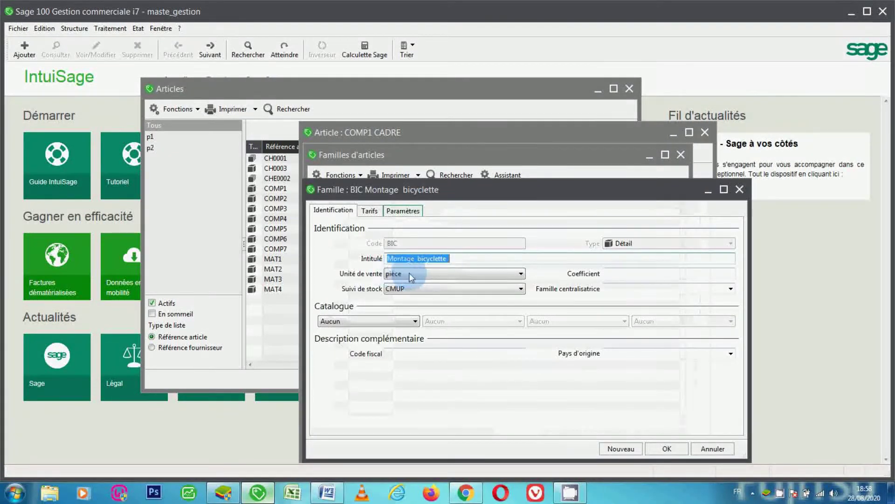
click(740, 190)
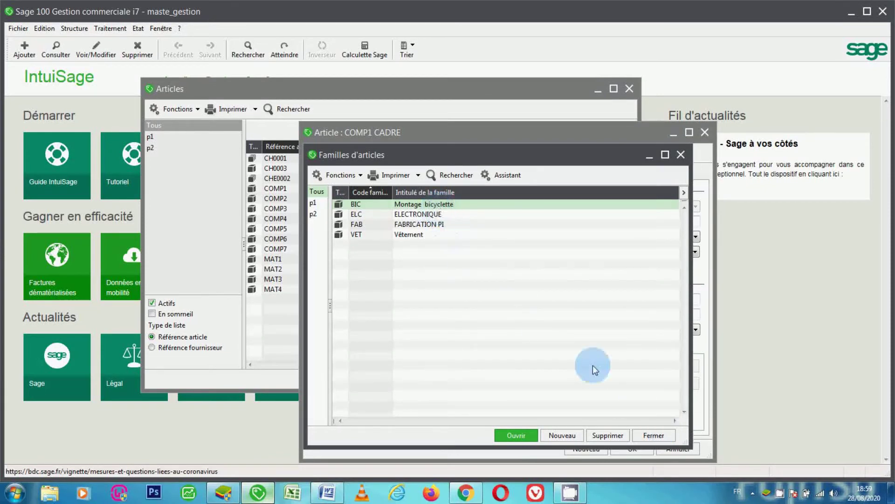
click(653, 432)
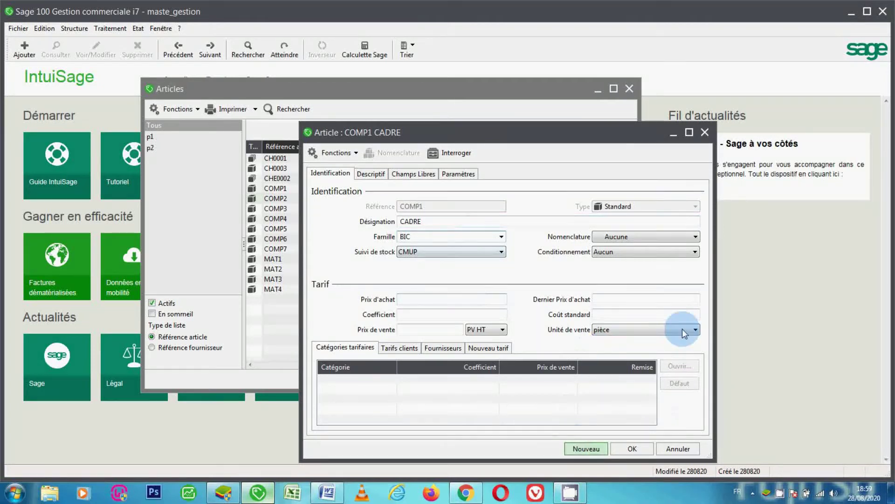
- Browse the article records from COMP2 Pneus through COMP7 Guidon to review their identification settings, and close the record without changes
scroll(682, 329, down, 1)
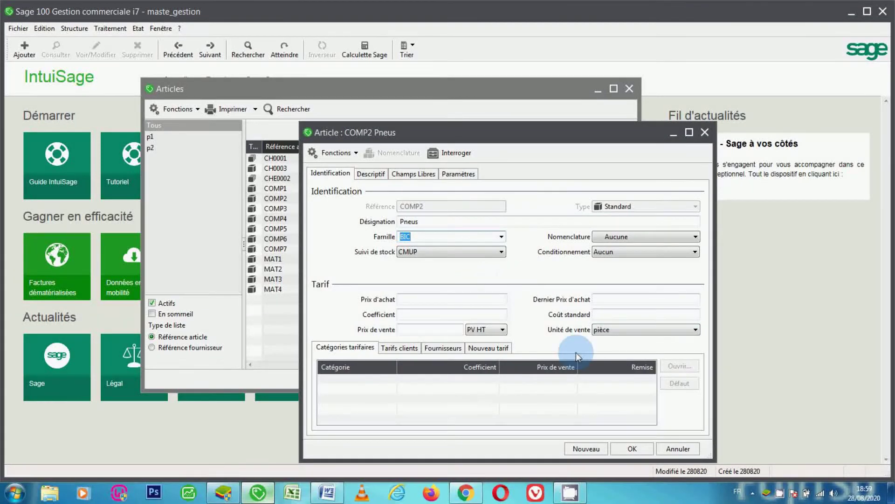
key(Page_Down)
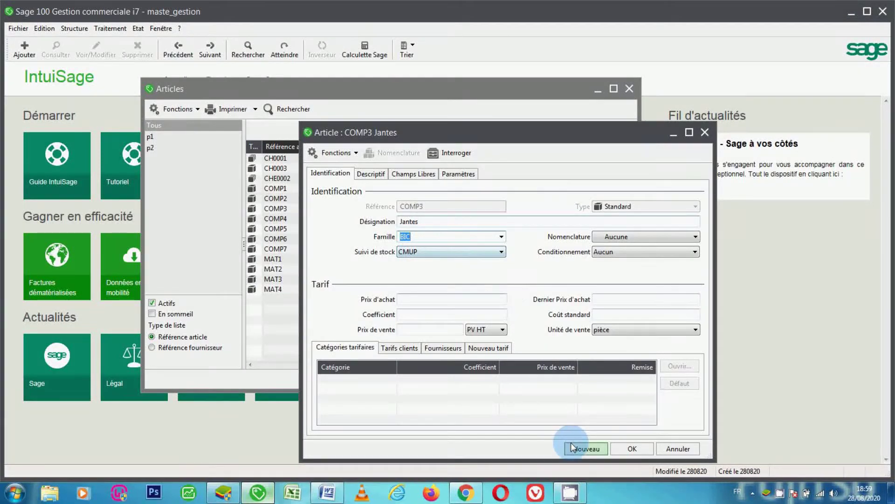
key(Page_Down)
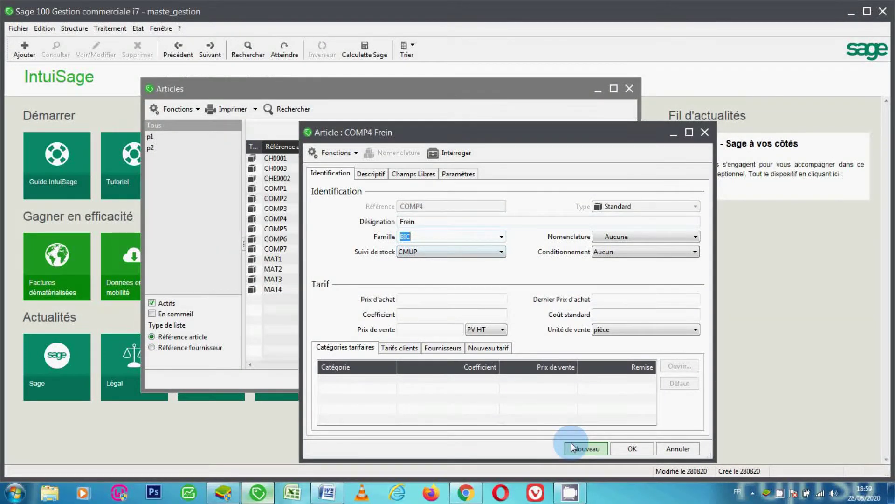
key(Page_Down)
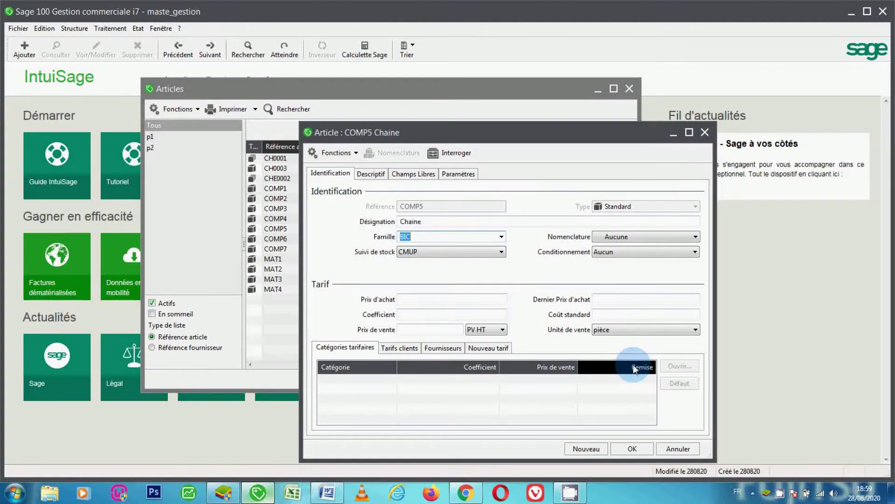
key(Page_Down)
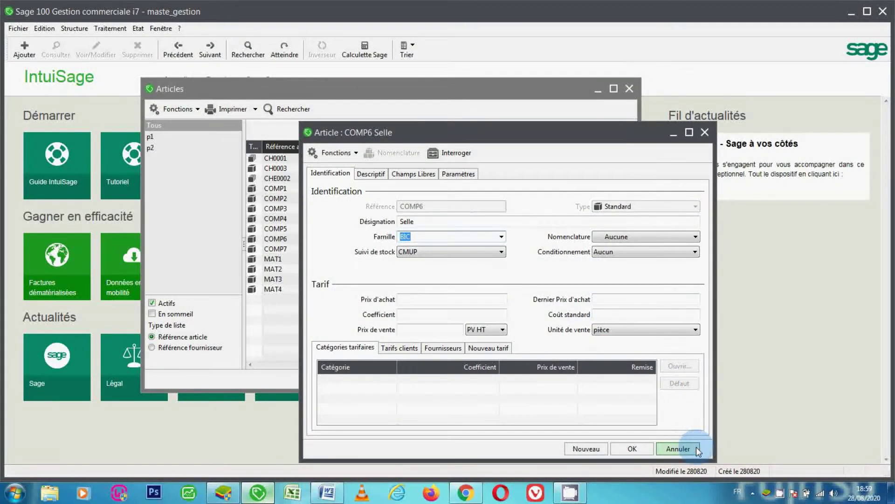
key(Page_Down)
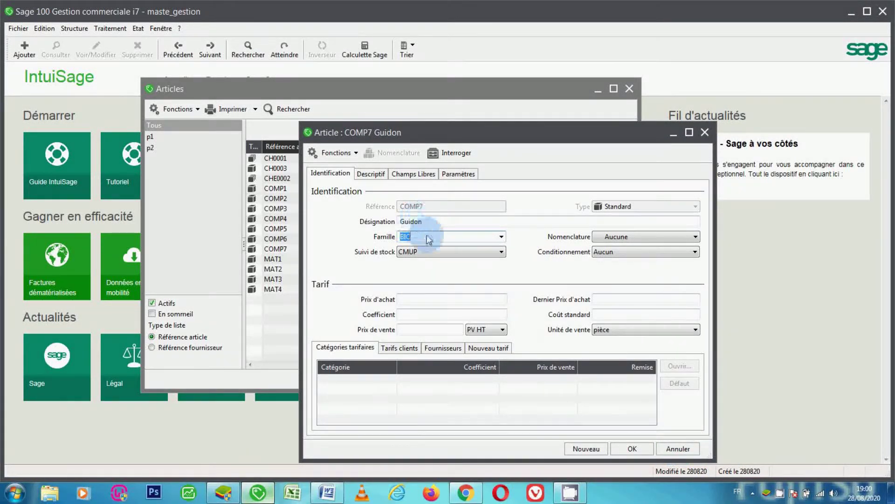
click(673, 447)
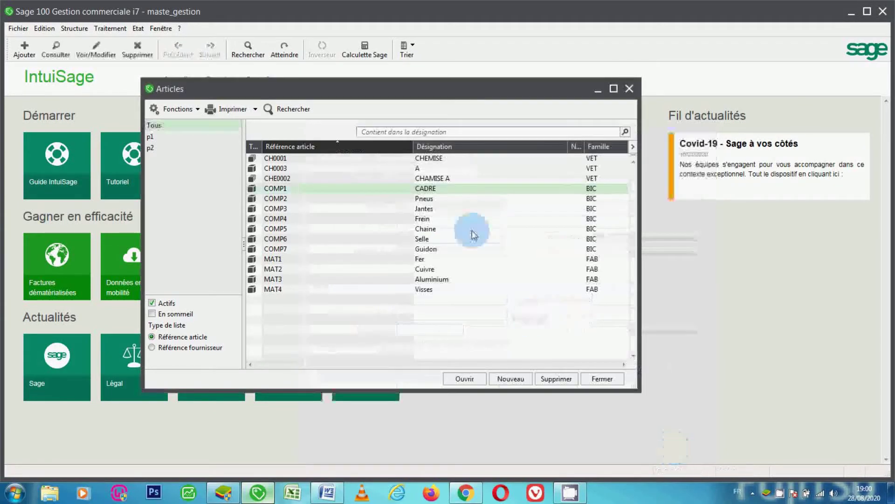
- Go through the article list row by row from COMP1 CADRE to MAT4 Visses to review the components and materials
click(399, 195)
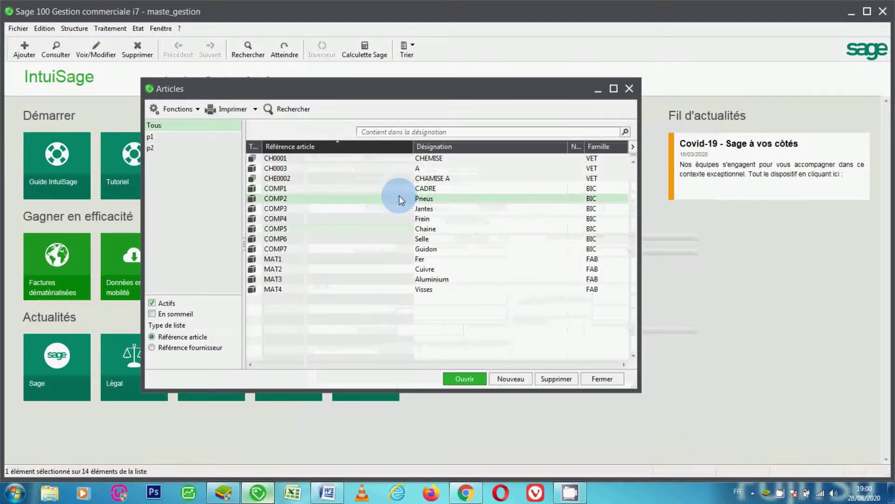
click(412, 188)
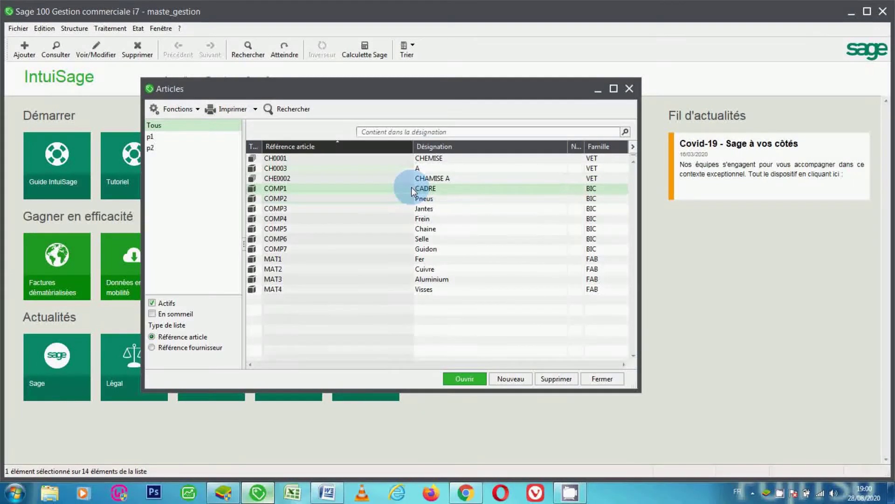
key(Down)
key(Down)
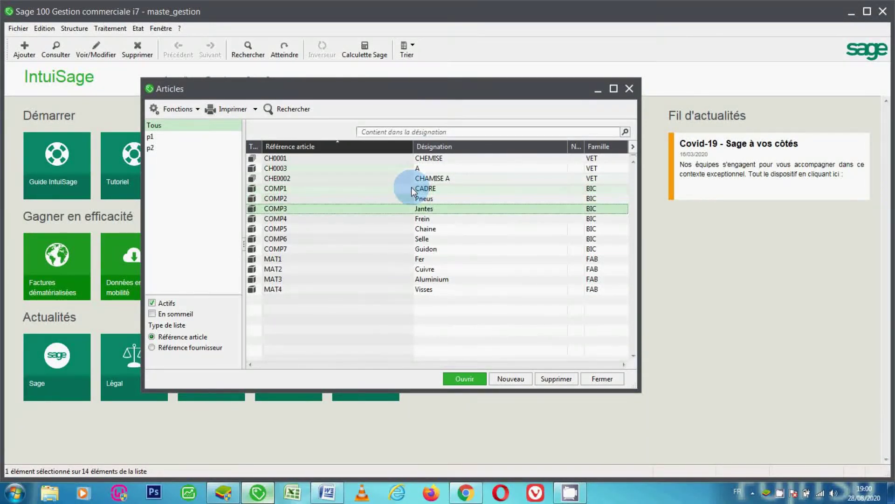
key(Down)
key(Down)
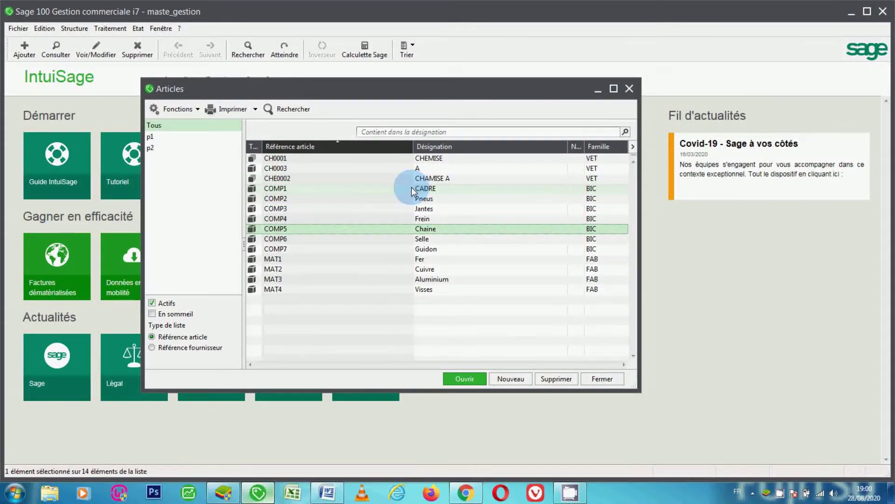
key(Down)
key(Down)
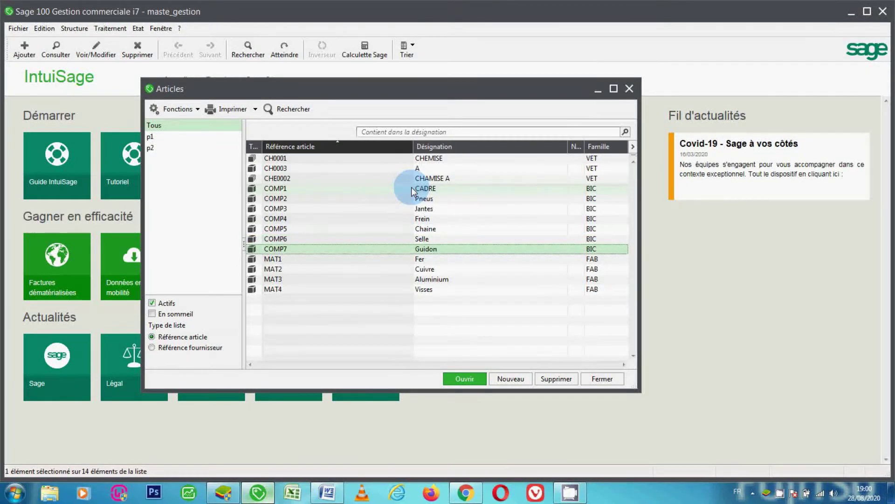
key(Down)
key(Down)
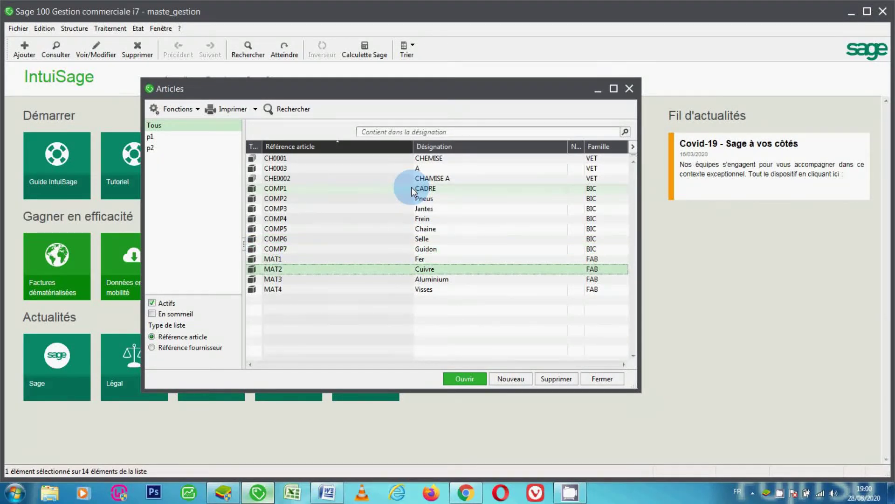
key(Down)
key(Down)
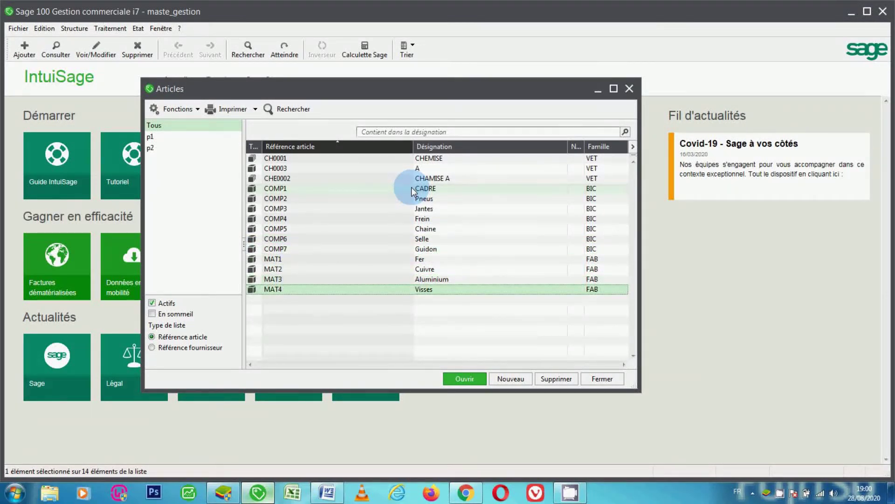
- Check the component and material quantities in the Word document, return to Sage and close the article list
click(329, 491)
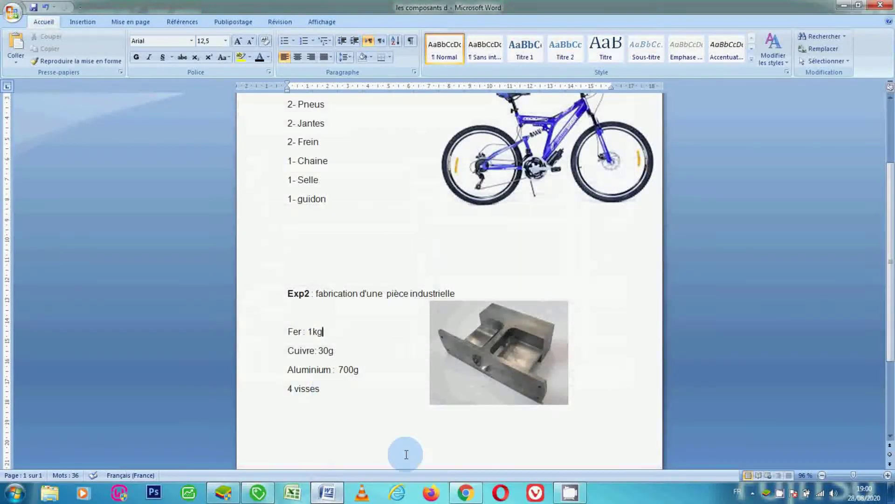
click(256, 496)
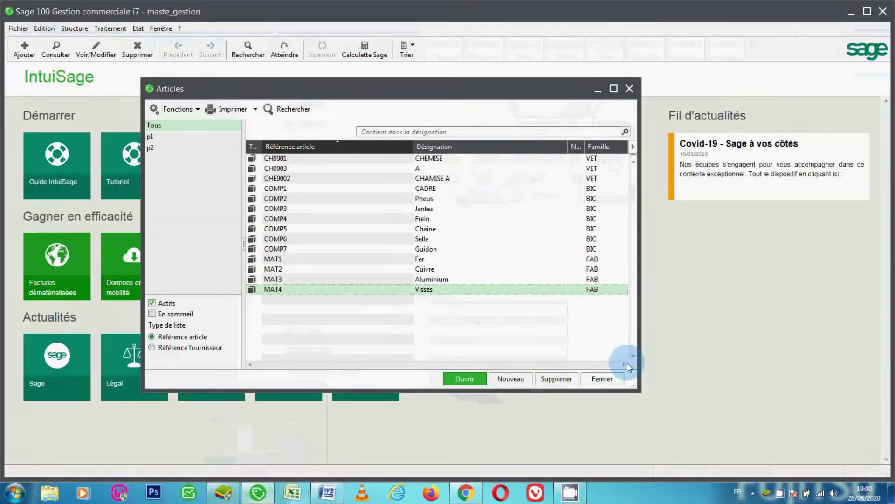
click(614, 377)
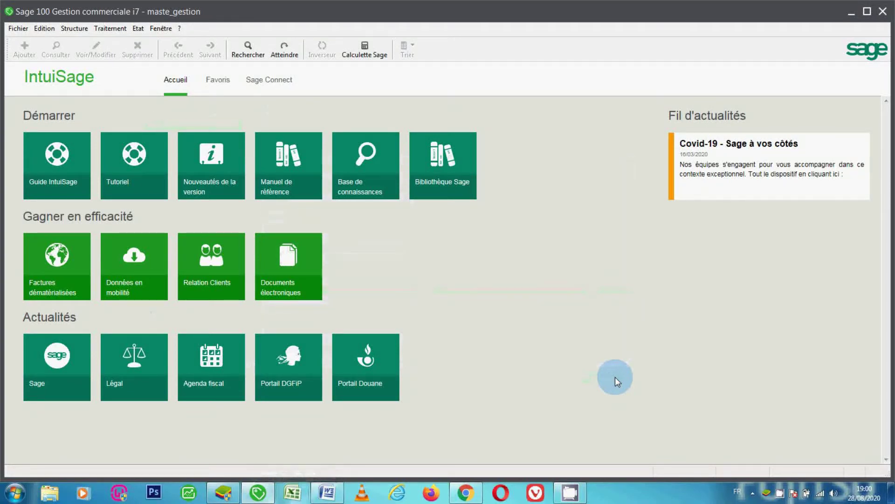
- Start a new article with reference BICYC, designation Bicyclette and family BIC Montage bicyclette
click(74, 30)
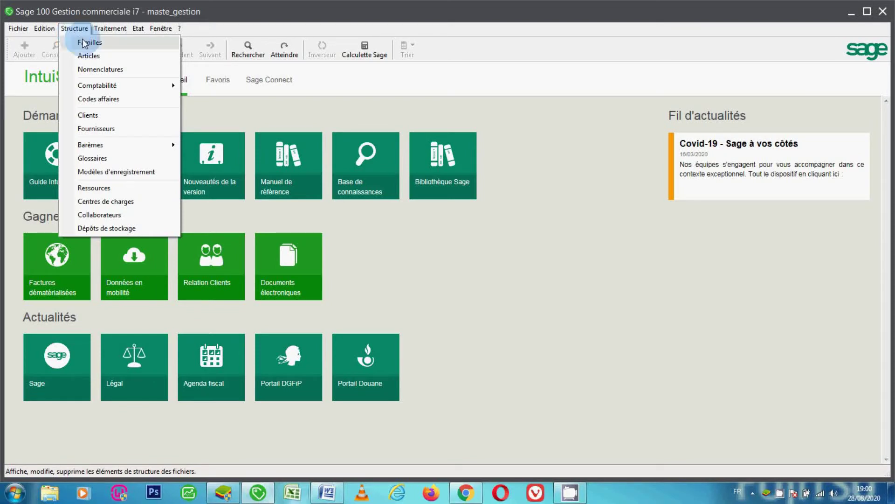
click(97, 55)
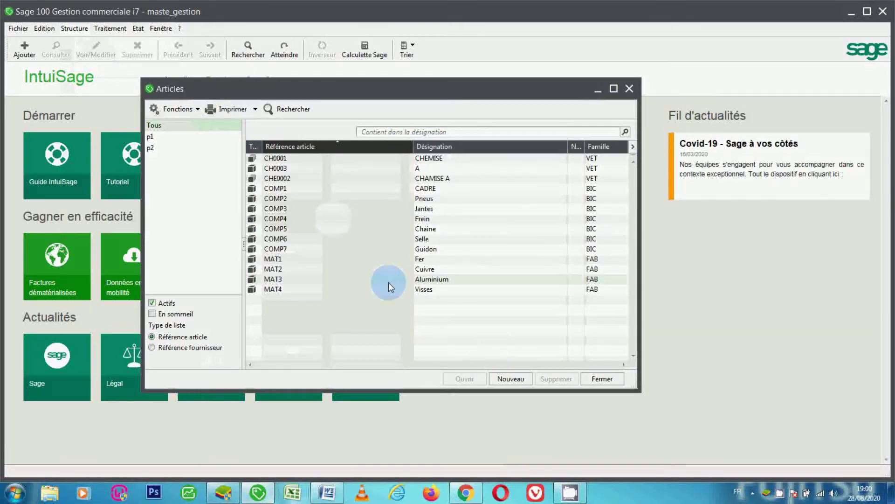
click(504, 377)
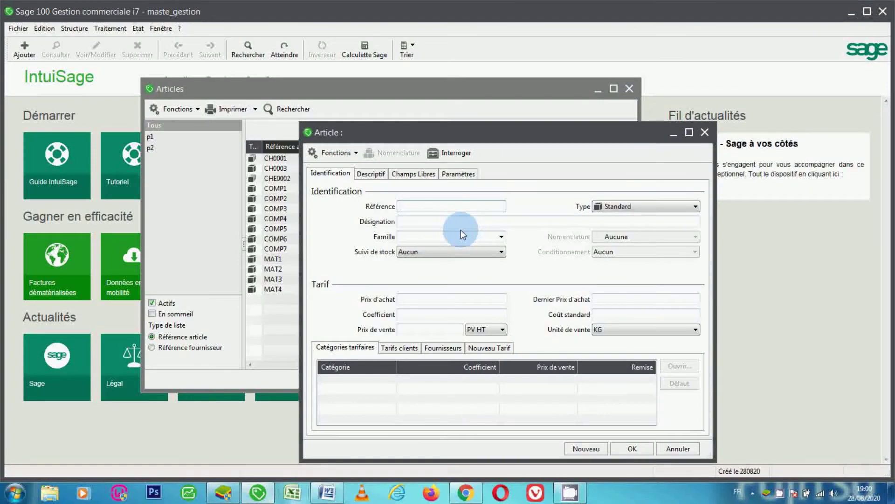
text(BICYC)
click(453, 221)
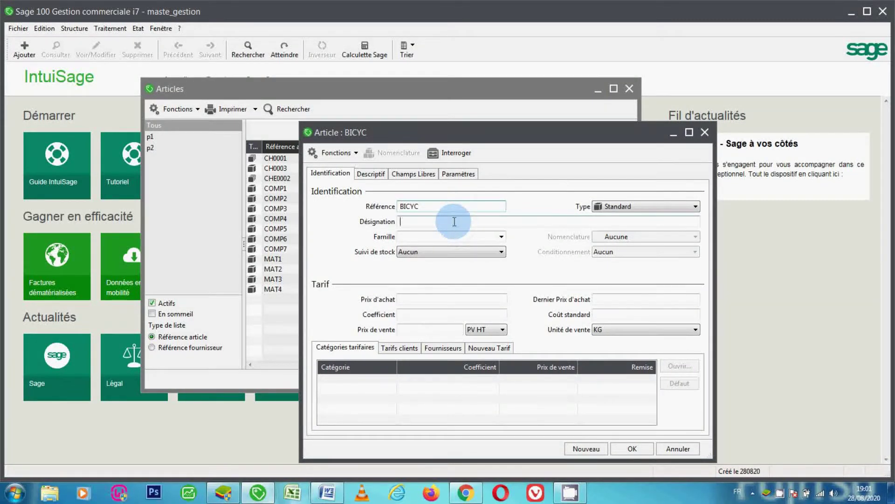
text(B)
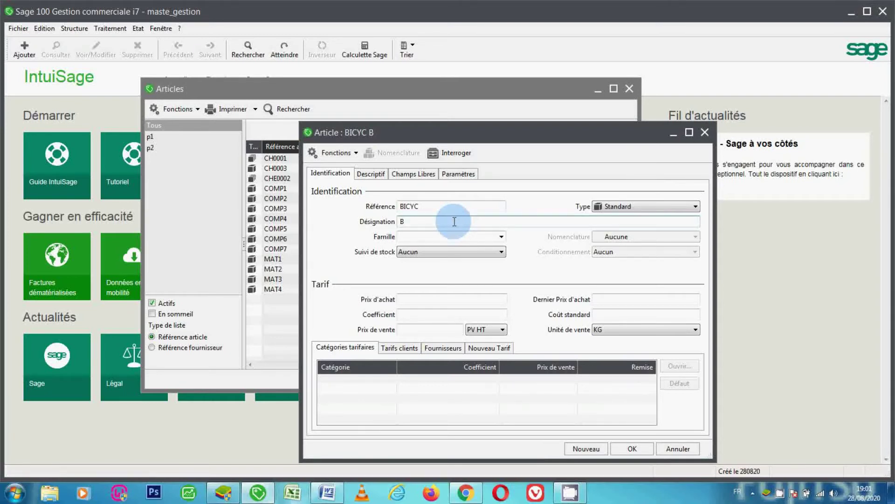
text(icyclette)
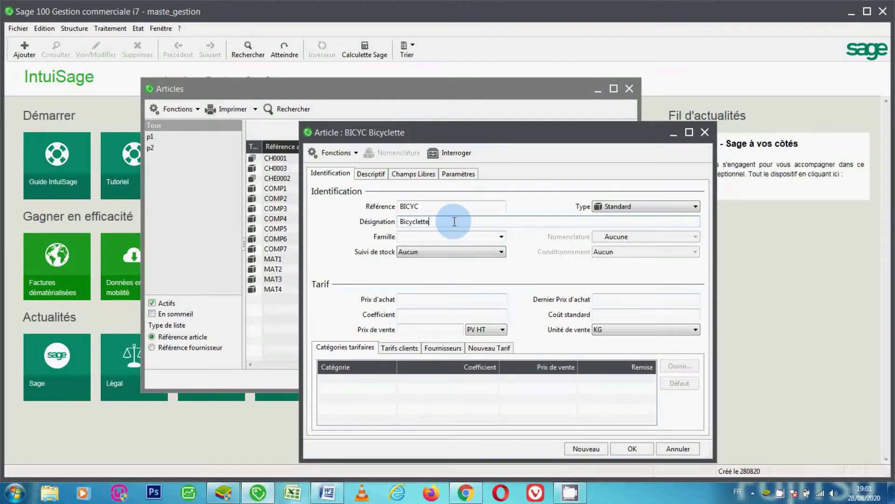
click(503, 236)
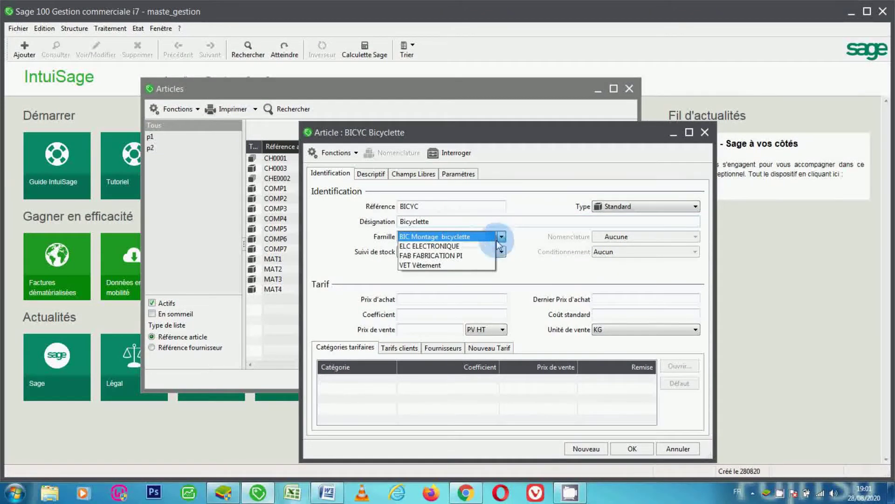
click(493, 237)
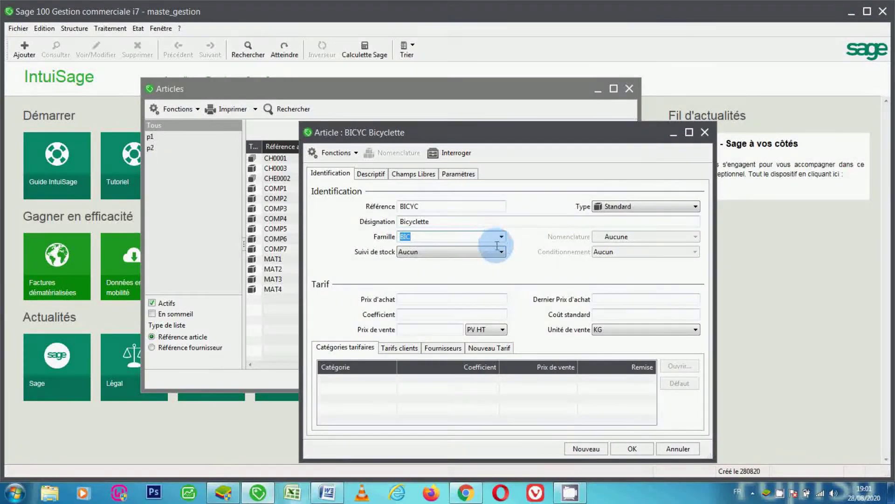
- Give the Bicyclette article CMUP stock tracking and set its nomenclature type to Fabrication
click(501, 252)
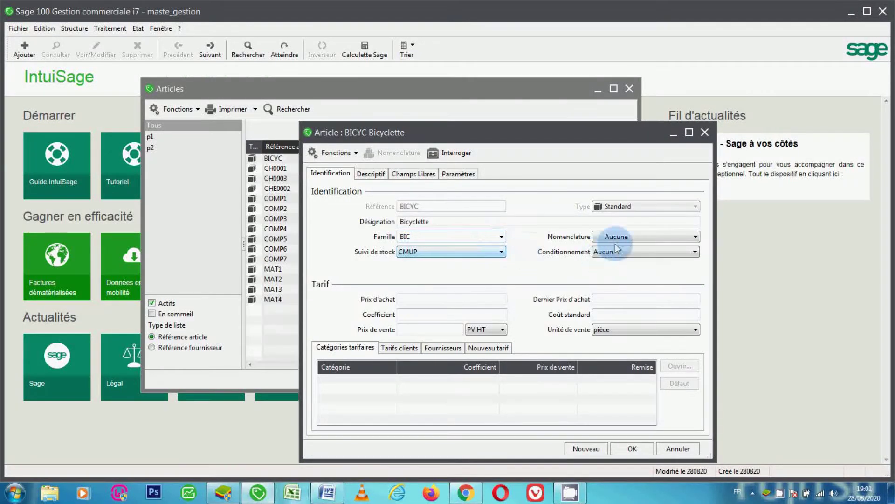
click(422, 237)
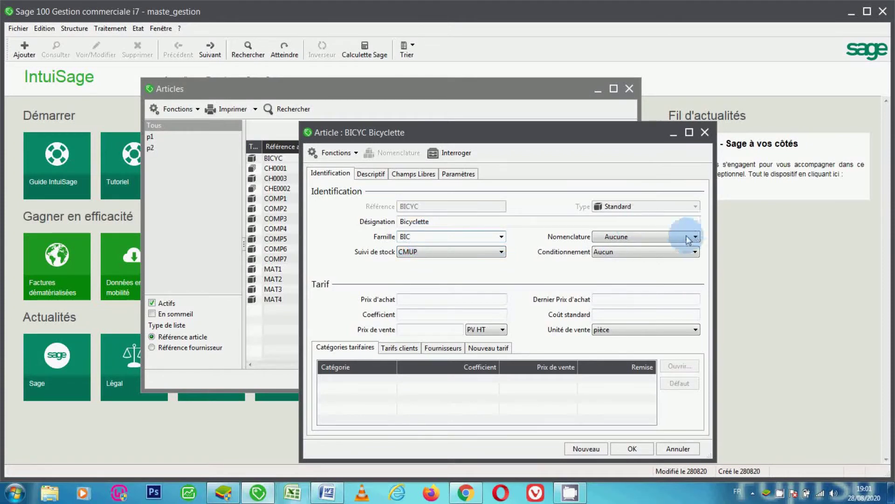
click(671, 236)
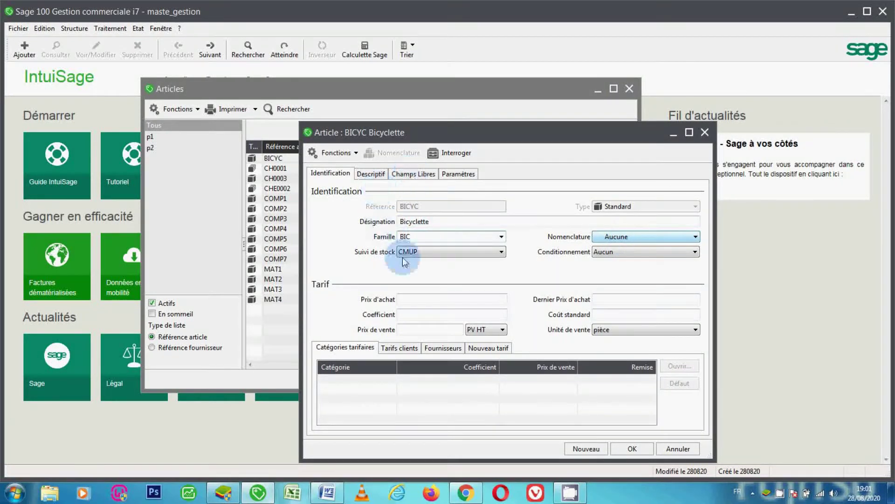
click(416, 233)
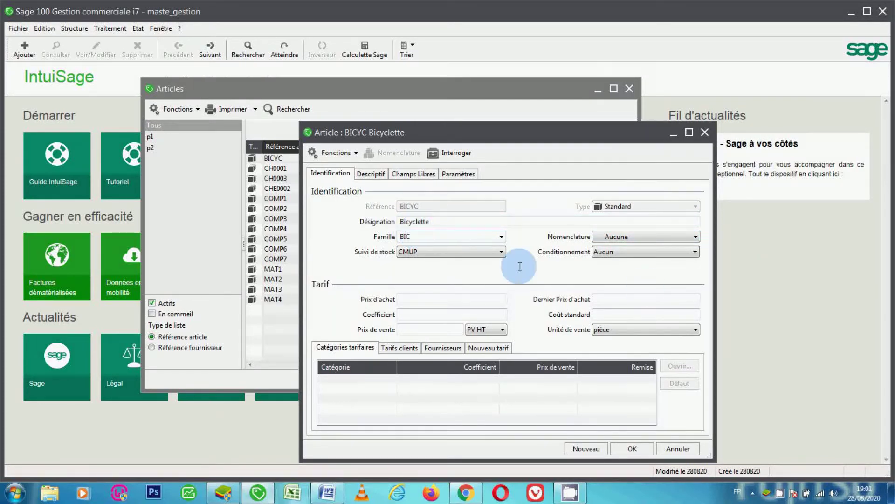
click(695, 237)
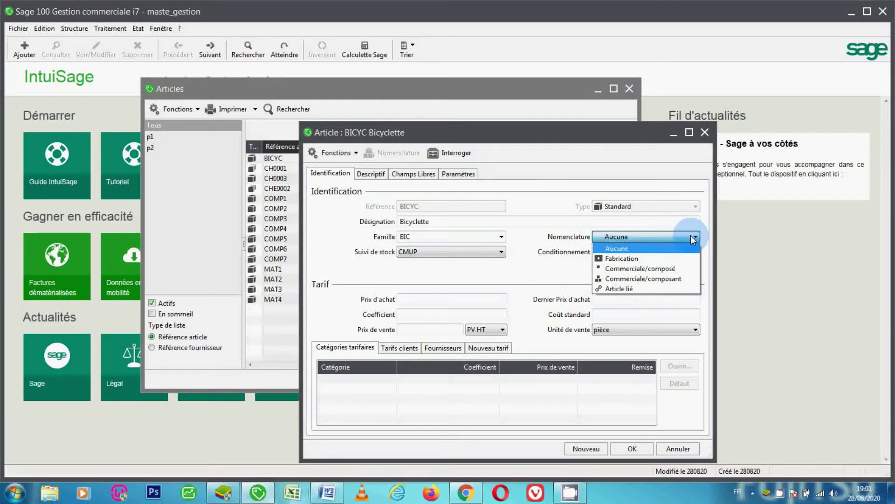
click(631, 261)
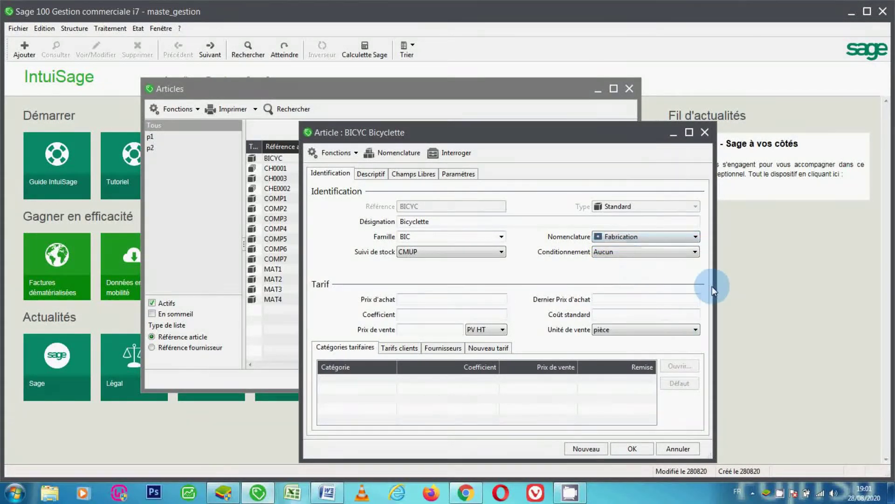
click(665, 238)
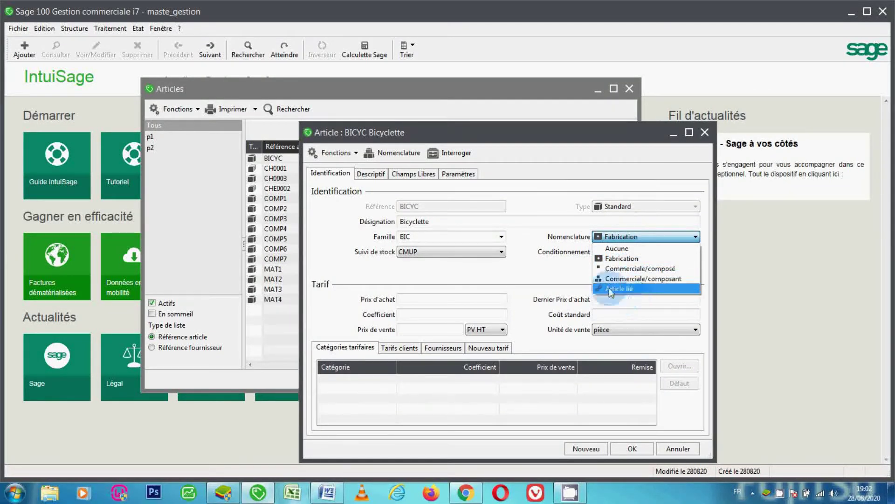
click(569, 275)
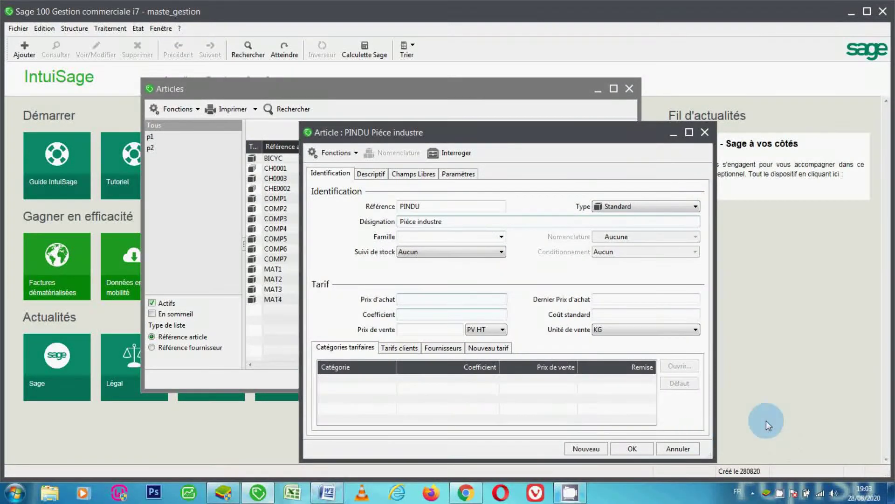
- Discard the unsaved PINDU article, start a new one and check the industrial part's name under Exp2 in the Word document
click(673, 451)
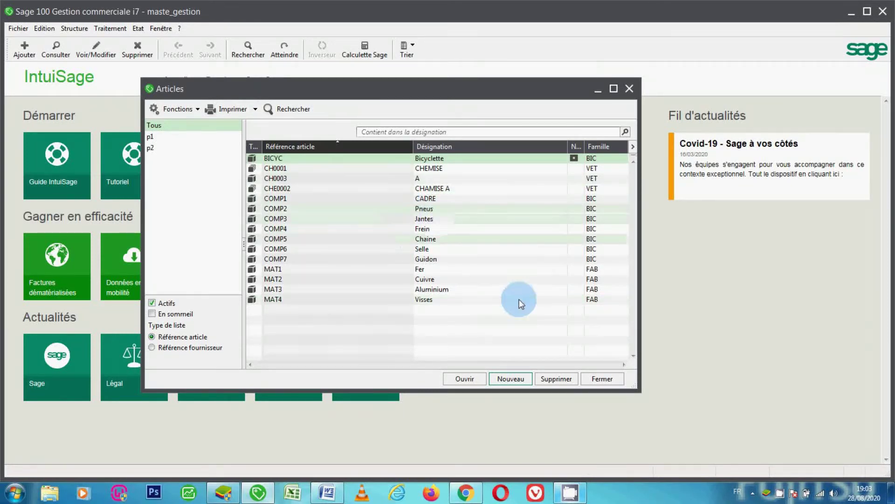
click(511, 379)
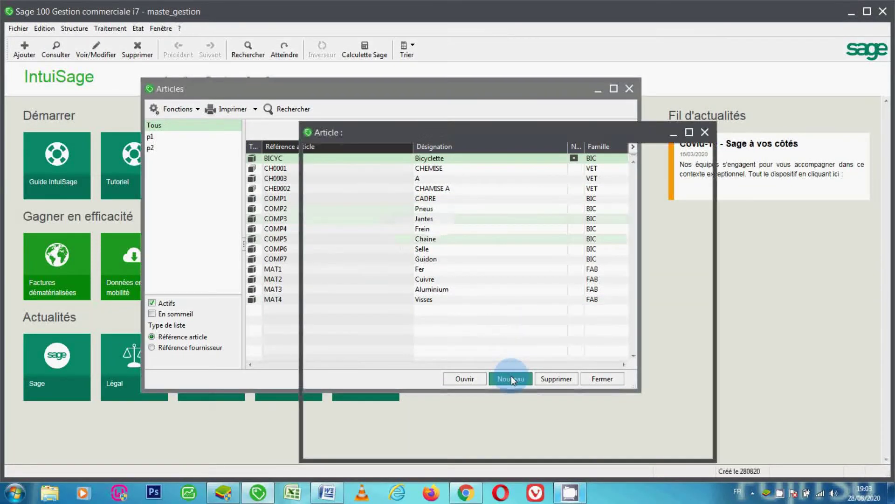
click(325, 494)
click(336, 332)
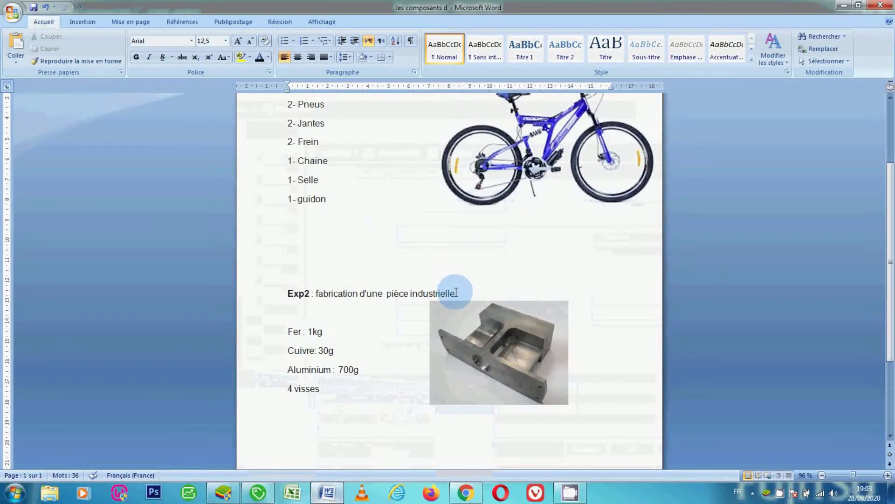
drag(456, 292, 391, 292)
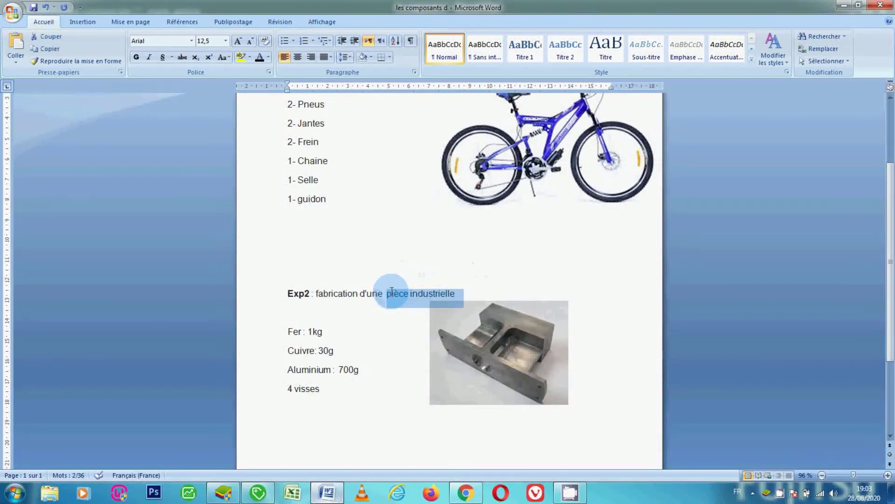
- Return to Sage and give the new article reference PIECEIND and designation pièce industrielle
click(255, 497)
click(458, 192)
text(P)
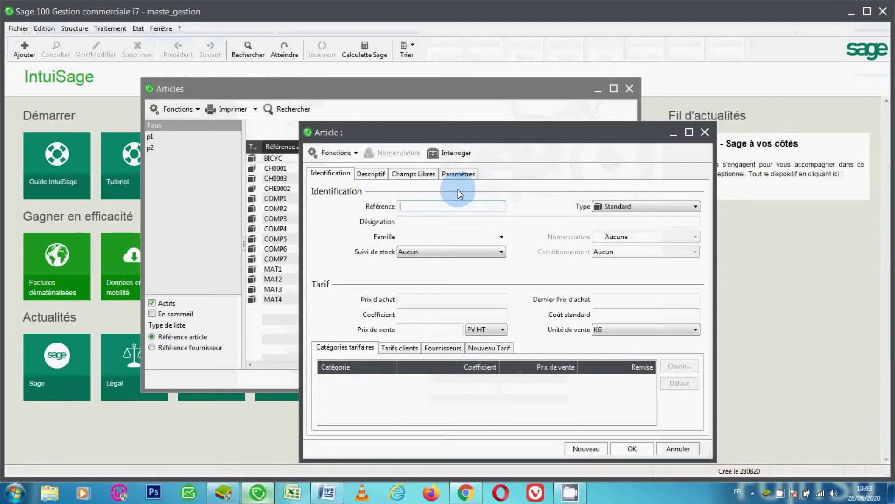
text(IECEIND)
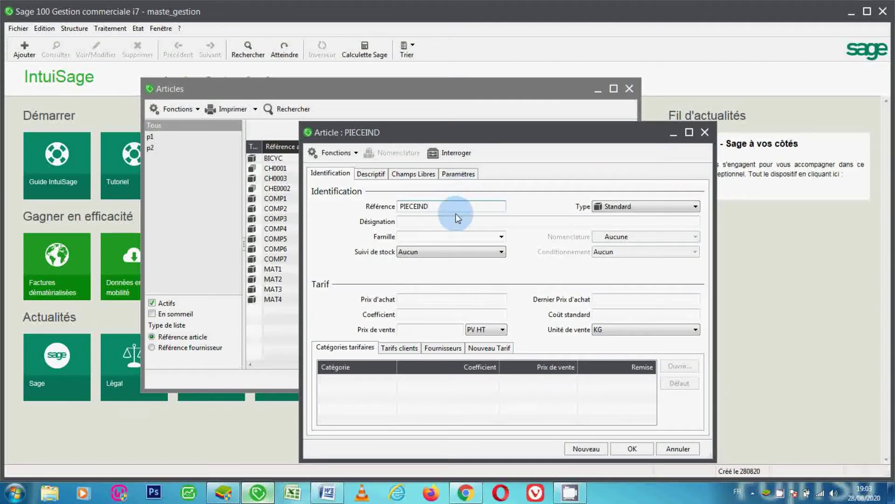
click(456, 219)
text(pièce industrielle)
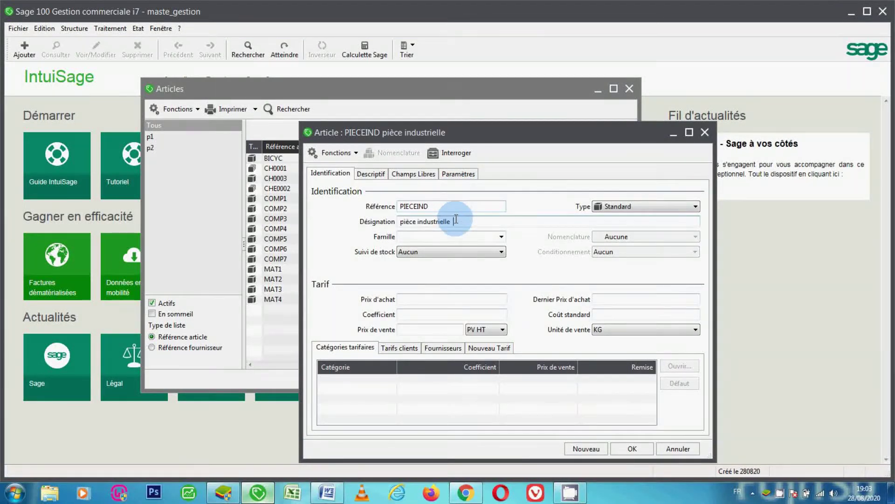
- Assign family FAB FABRICATION PI, CMUP stock tracking and Fabrication nomenclature to the PIECEIND article and save it
click(502, 237)
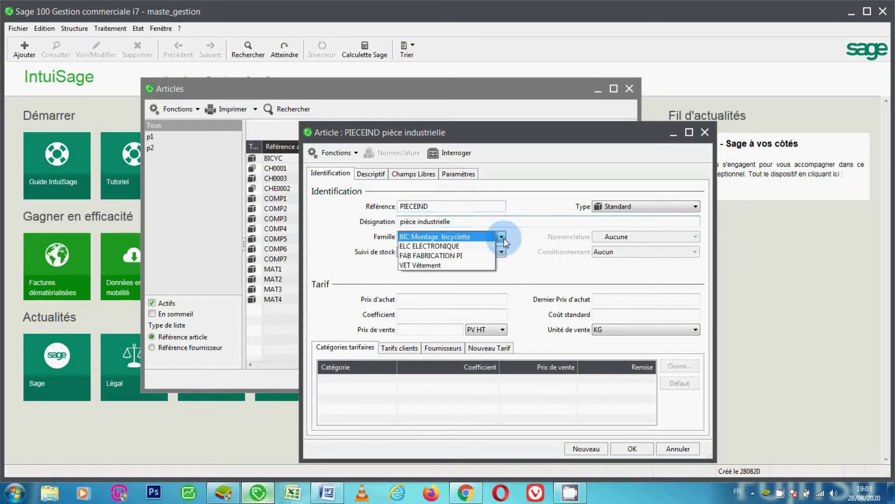
click(473, 255)
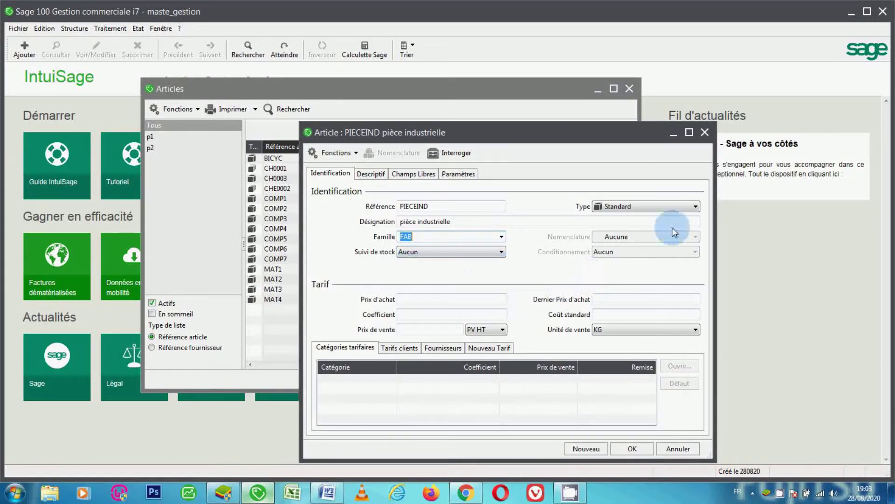
click(464, 252)
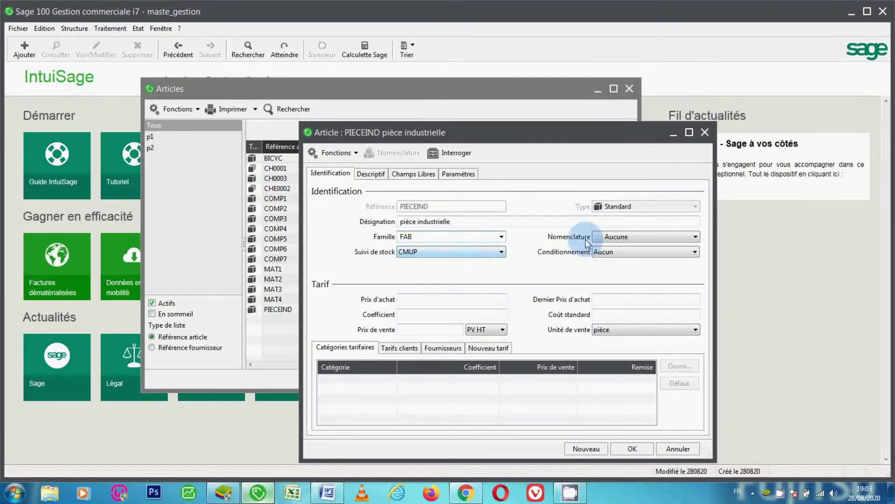
click(617, 236)
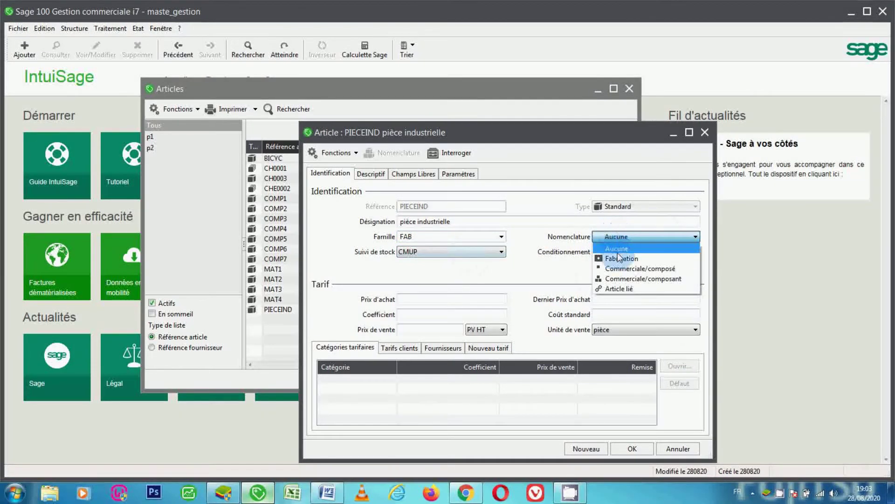
click(618, 256)
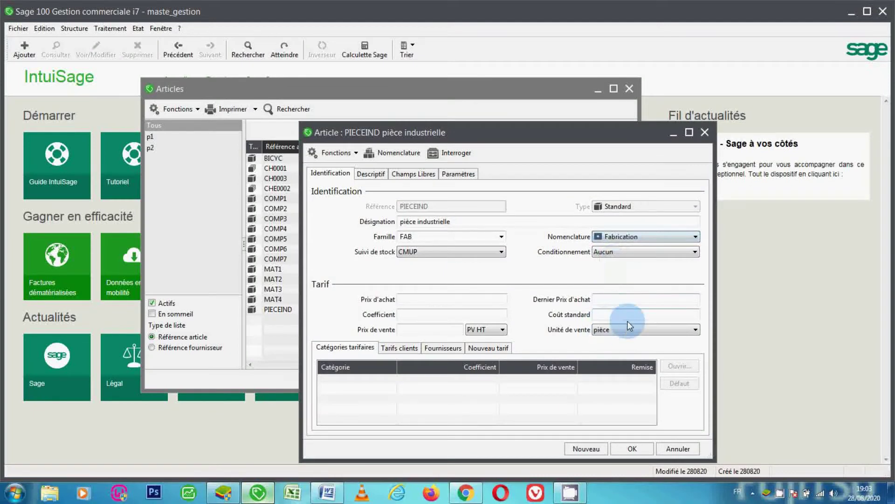
click(636, 449)
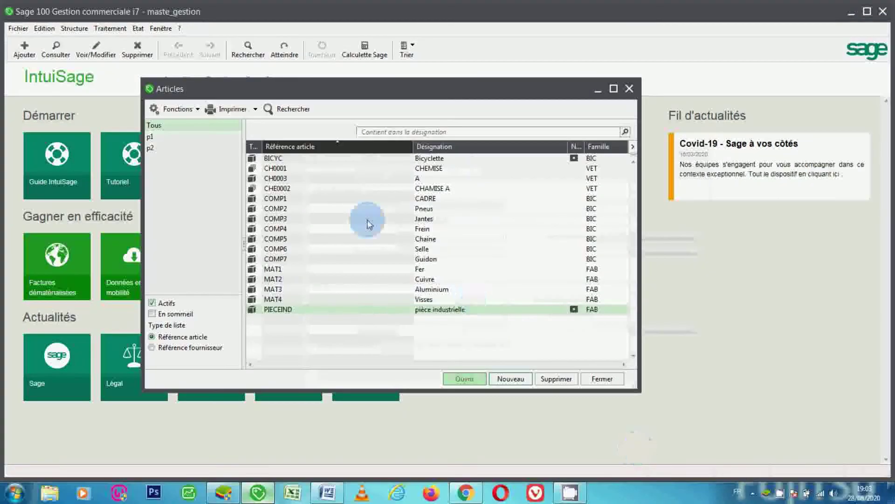
- Widen the Nomenclature column in the article list, inspect the BICYC article and its stock inquiry, and close the list
click(337, 160)
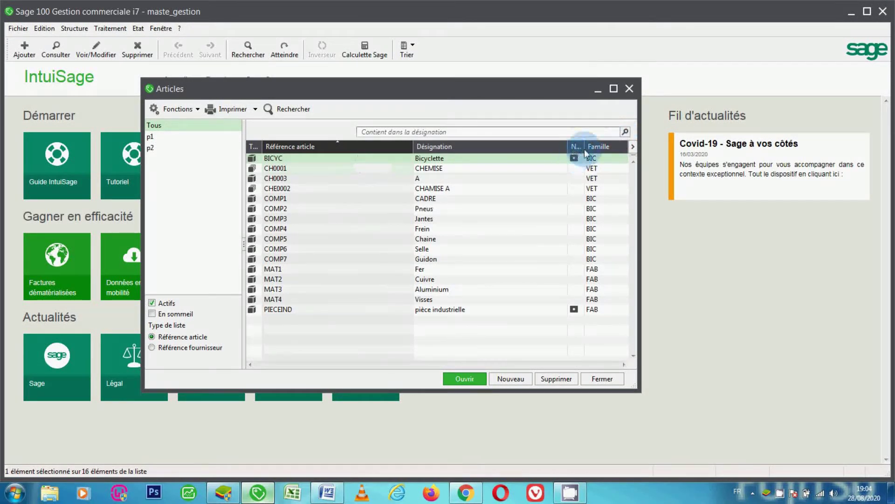
drag(584, 147, 610, 148)
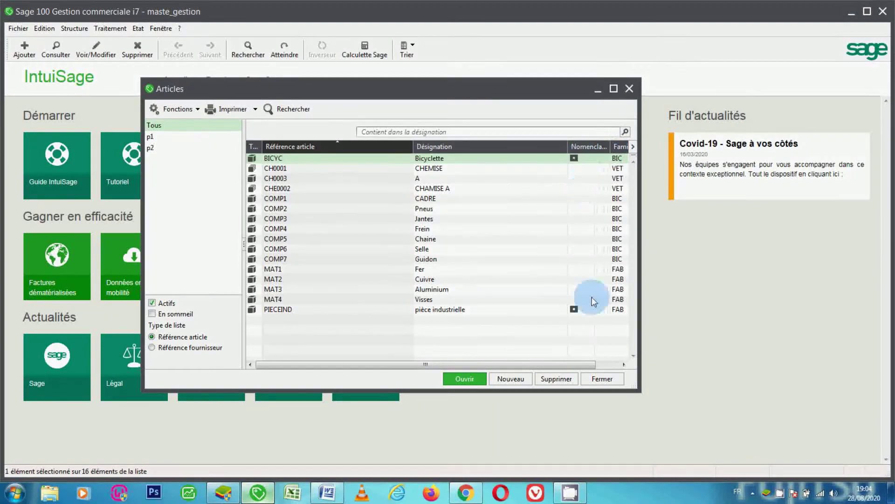
double_click(577, 161)
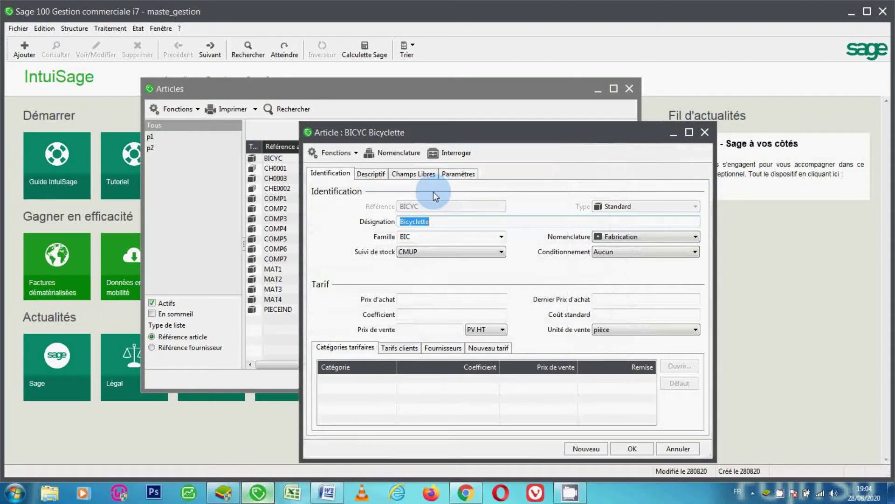
click(447, 152)
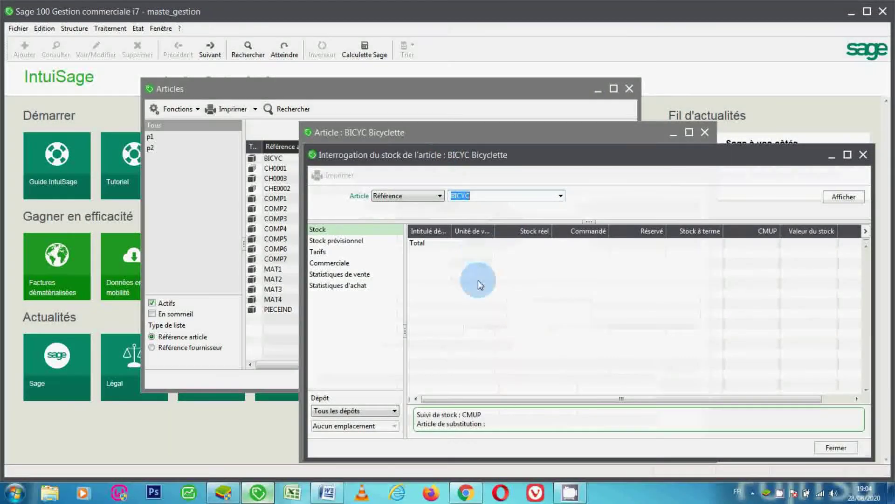
click(536, 232)
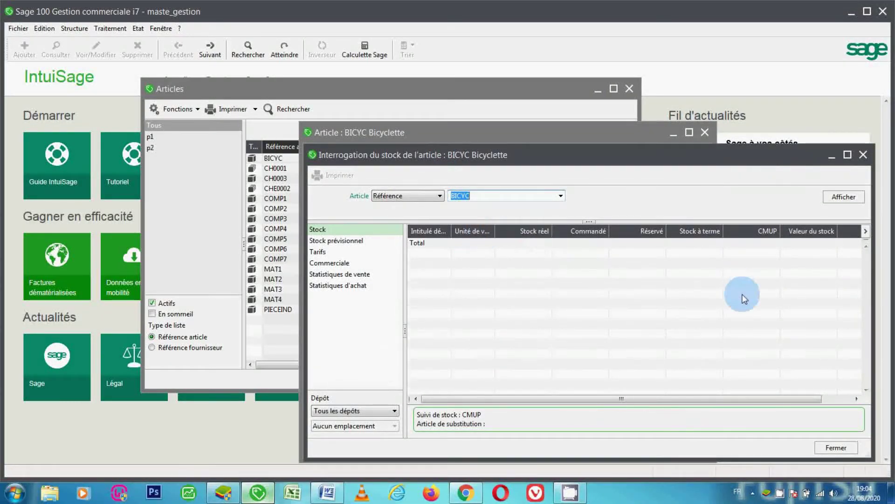
click(827, 446)
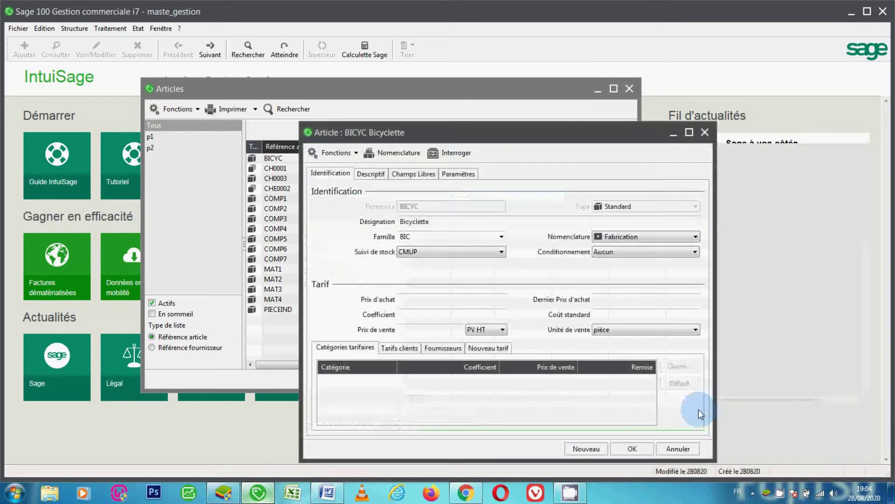
click(679, 447)
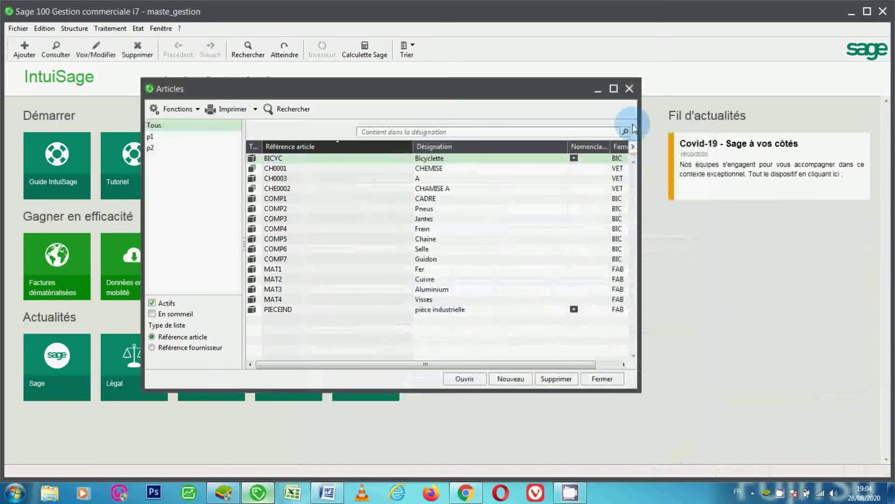
click(629, 90)
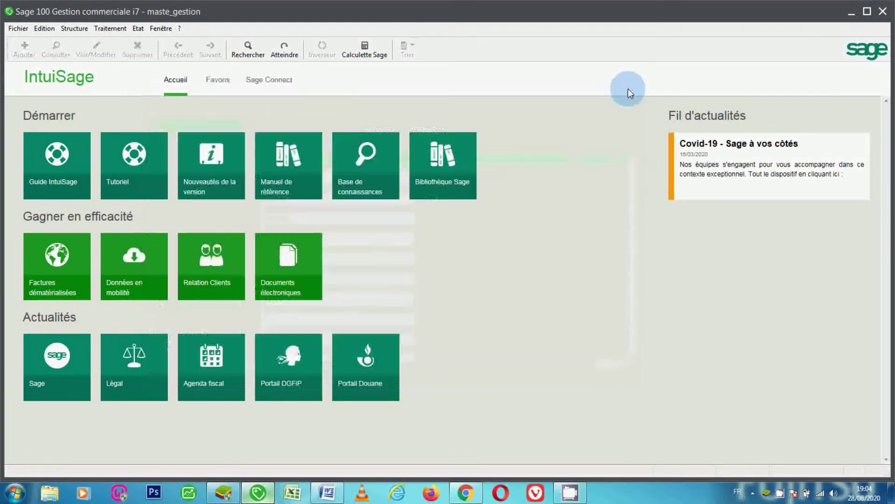
- Open the nomenclature record of the BICYC Bicyclette article from the list of nomenclatures
click(78, 28)
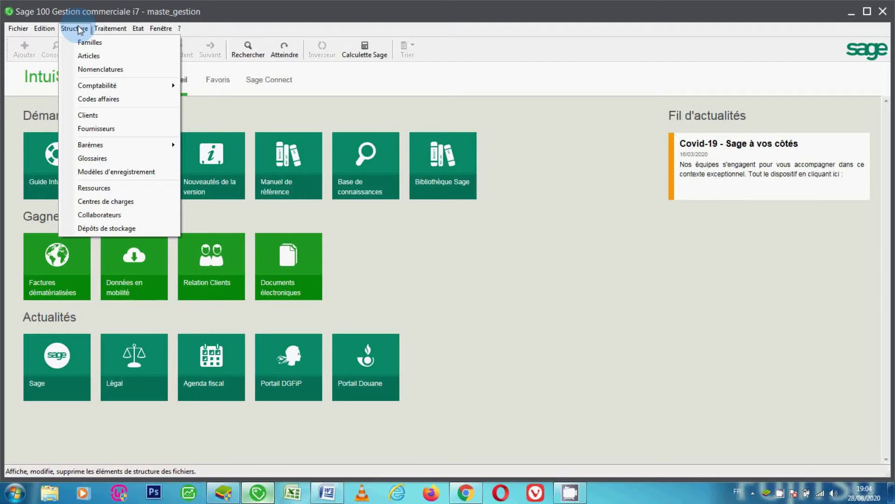
click(95, 69)
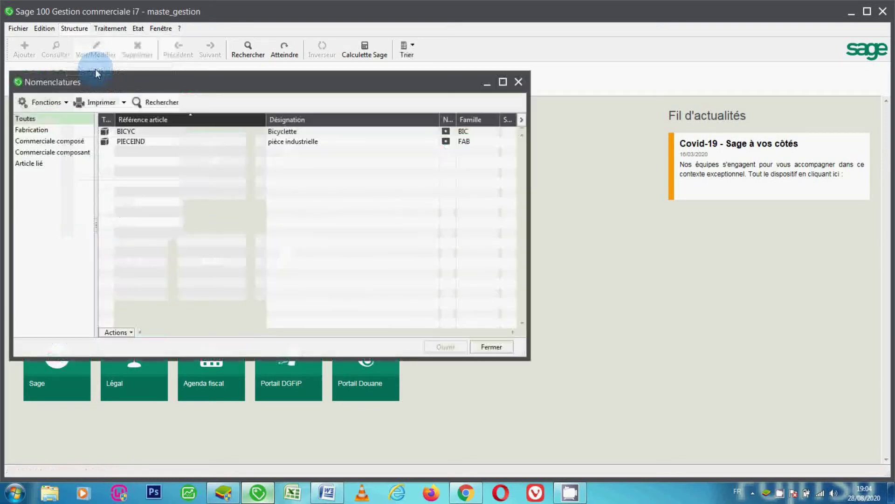
double_click(160, 133)
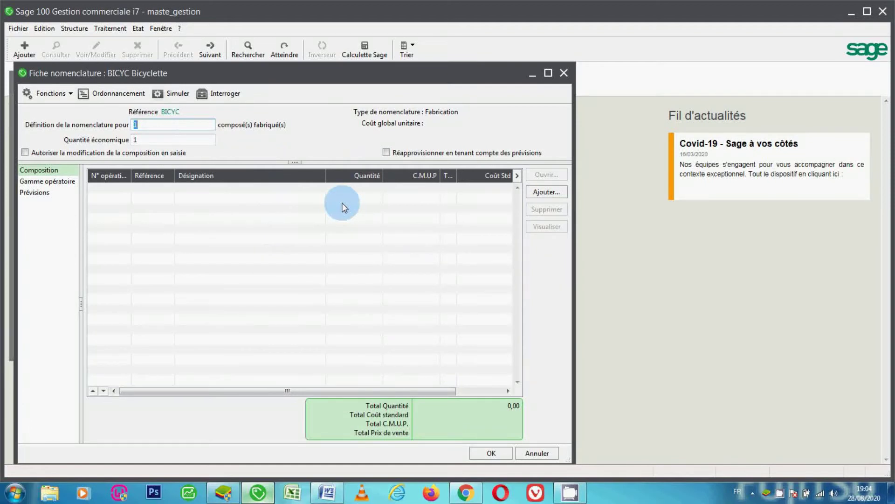
- Add component COMP1 CADRE with quantity 1 to the composition of the BICYC nomenclature
click(537, 197)
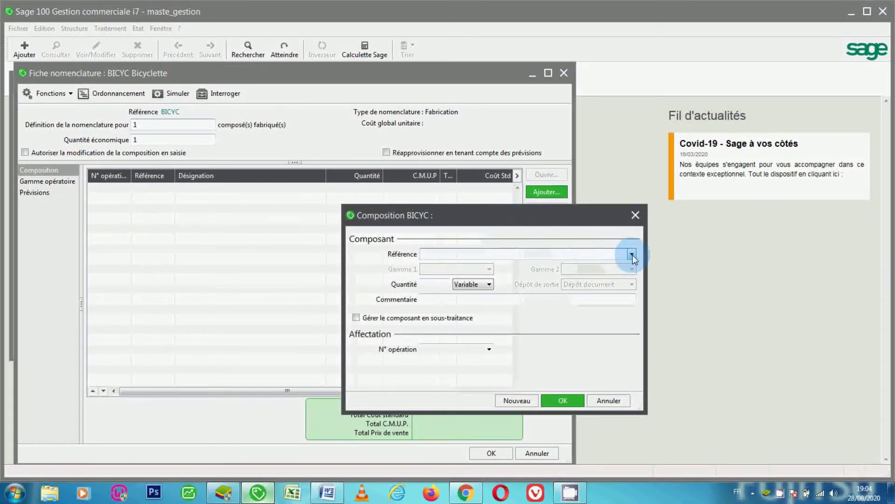
click(632, 254)
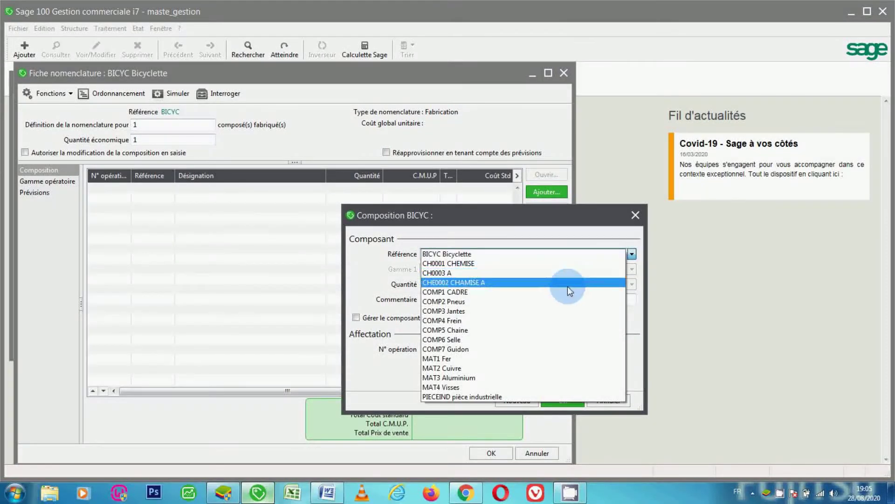
click(566, 292)
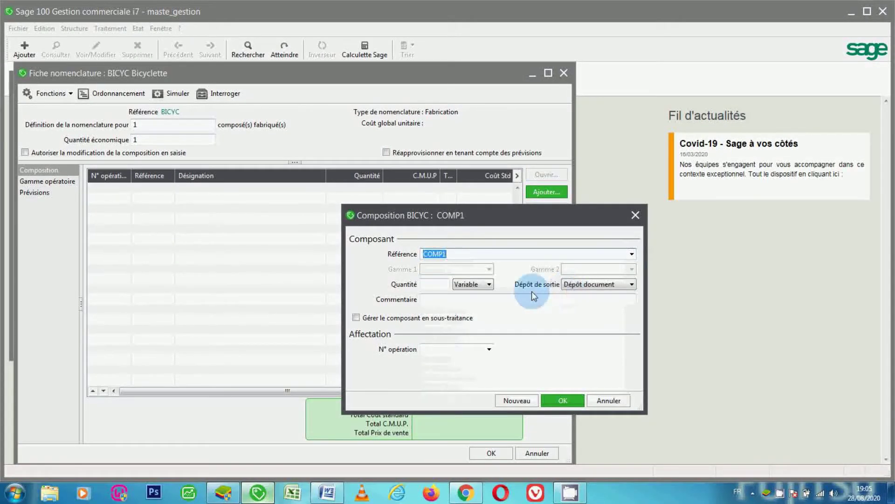
click(441, 284)
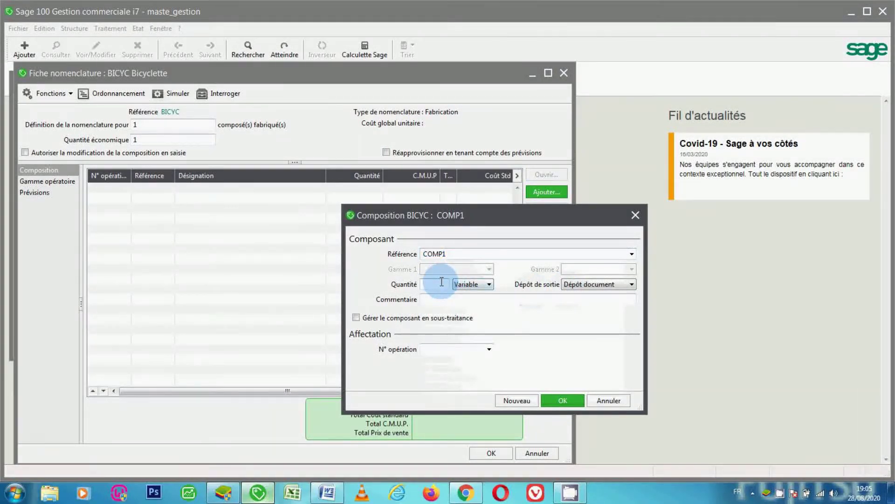
text(1)
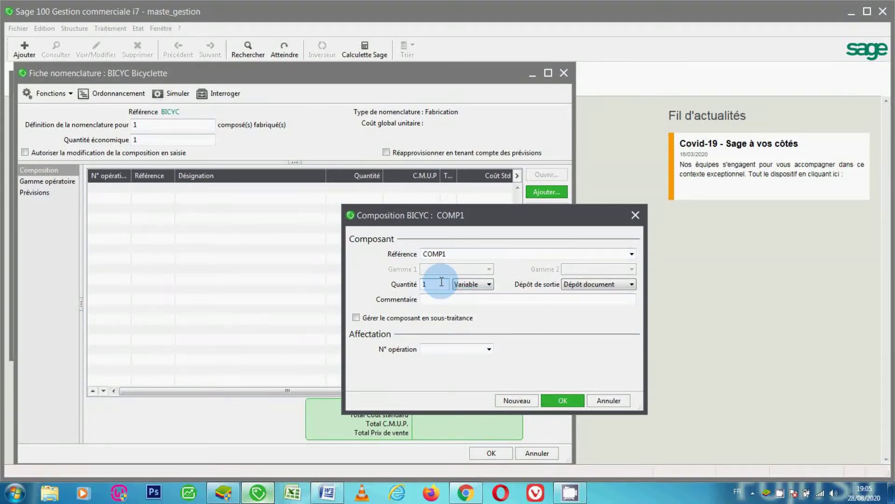
click(559, 399)
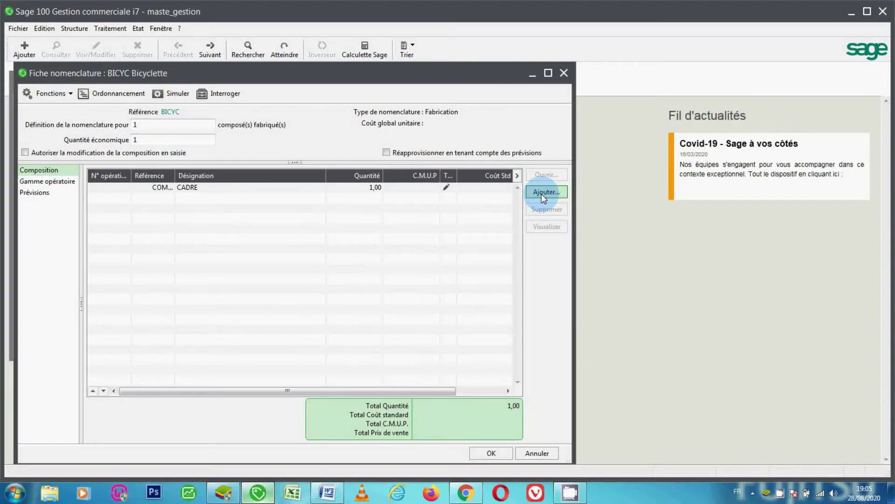
- Add component COMP2 Pneus with quantity 2 to the BICYC composition
click(544, 195)
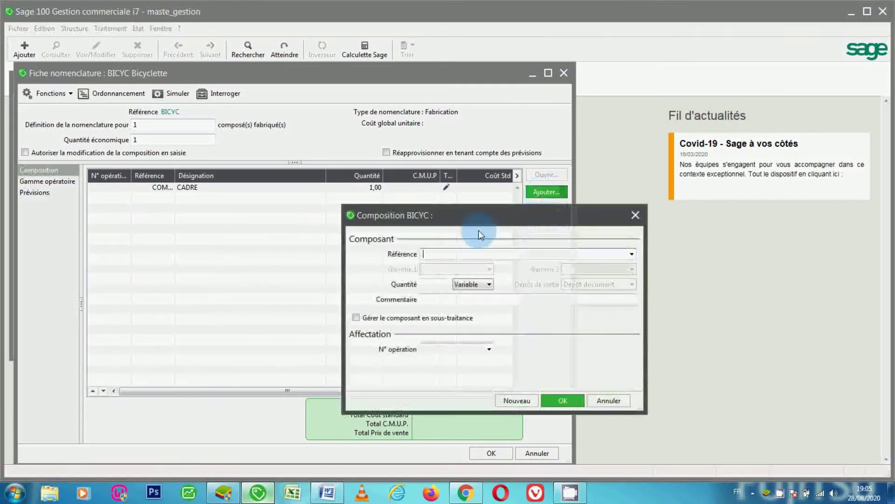
click(631, 254)
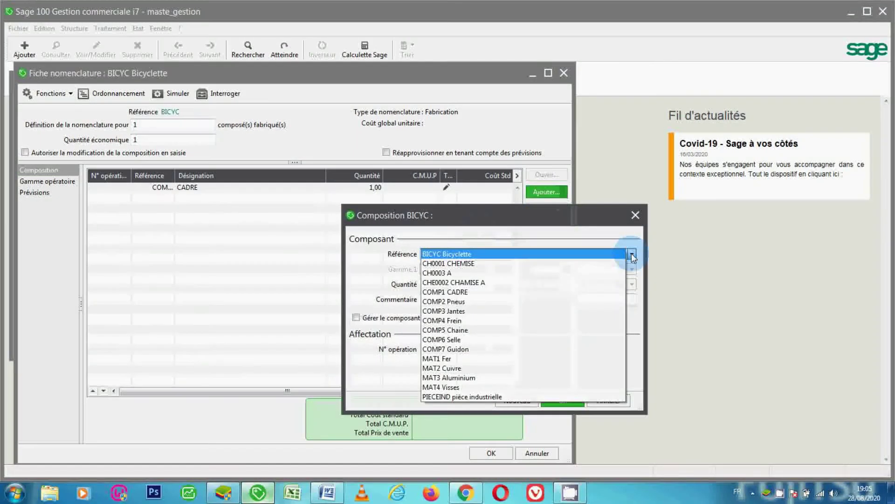
click(513, 301)
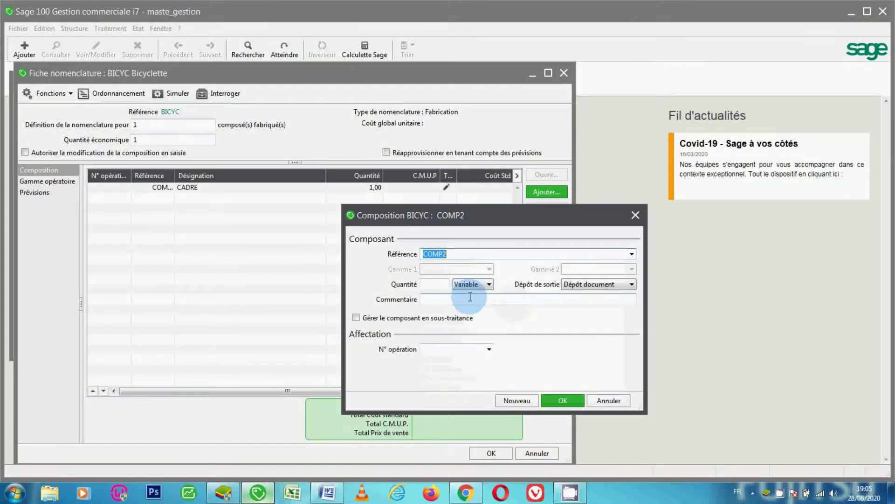
click(427, 284)
text(2)
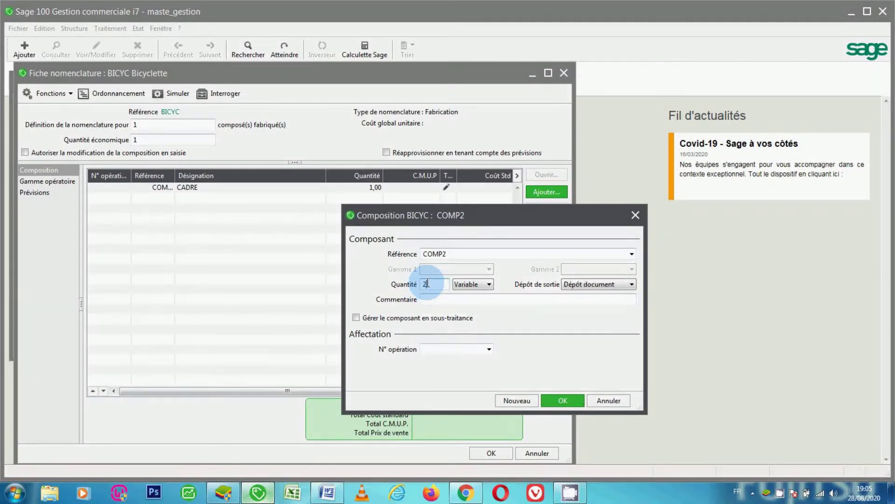
key(Return)
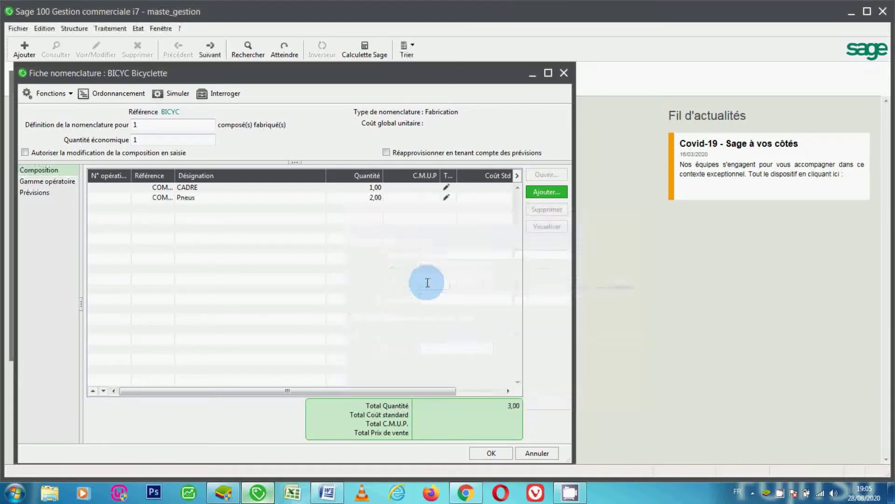
- Add component COMP3 Jantes with quantity 2 to the BICYC composition
click(559, 191)
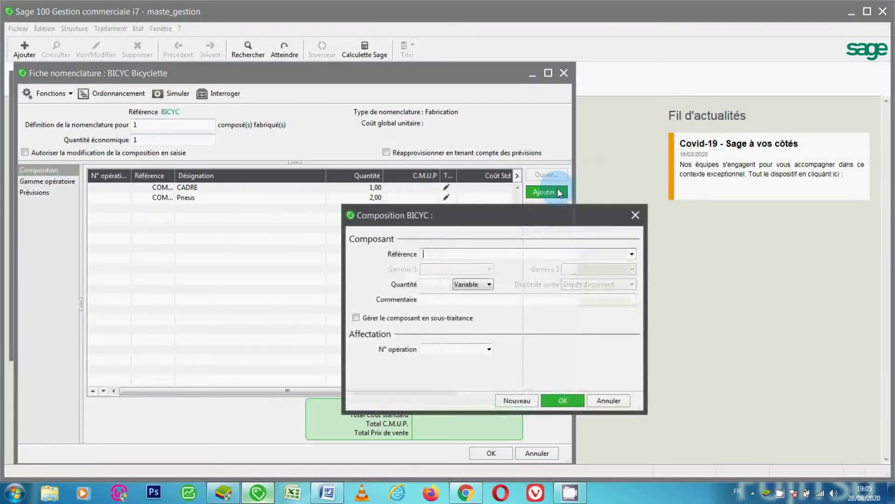
click(633, 253)
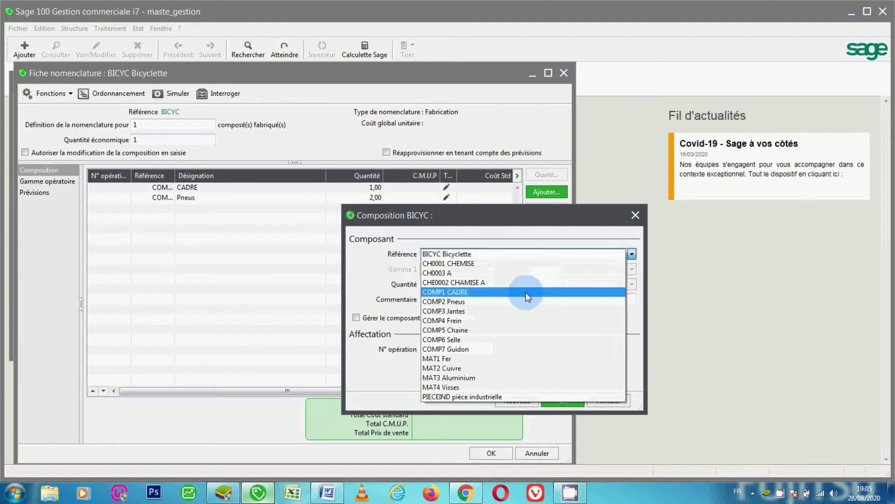
click(491, 311)
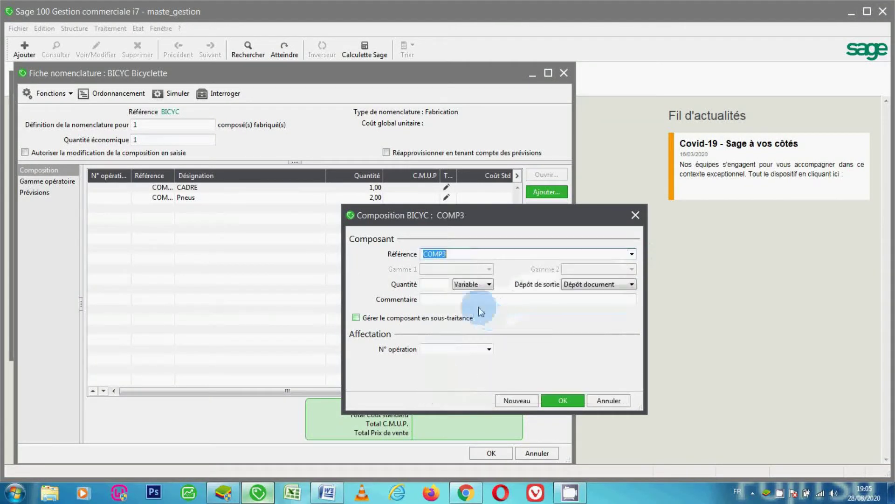
click(440, 284)
text(2)
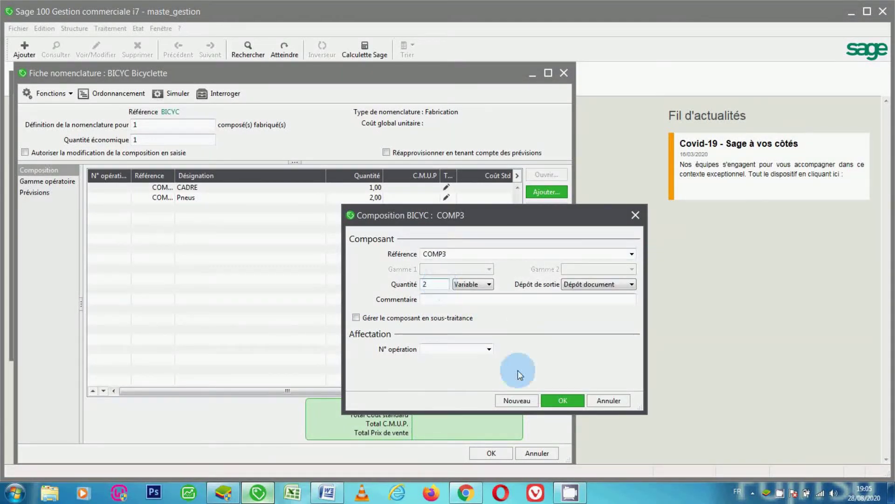
click(562, 400)
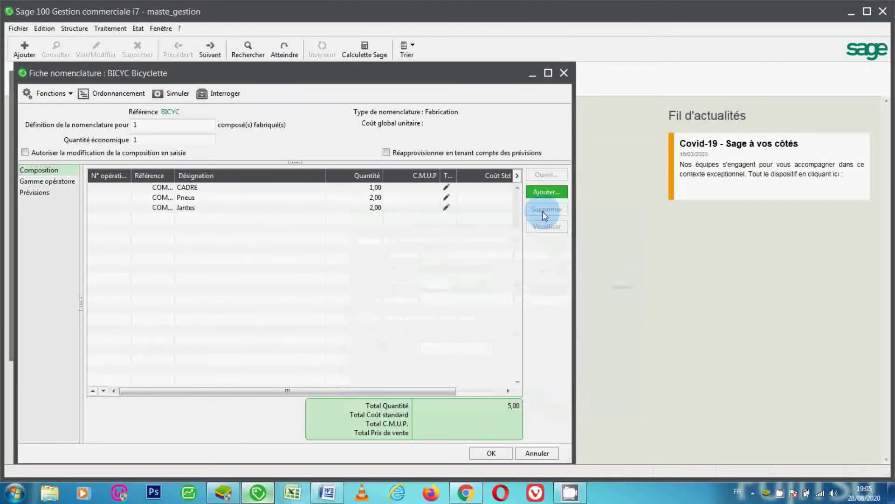
- Add component COMP4 Frein with quantity 2 to the BICYC composition
click(540, 194)
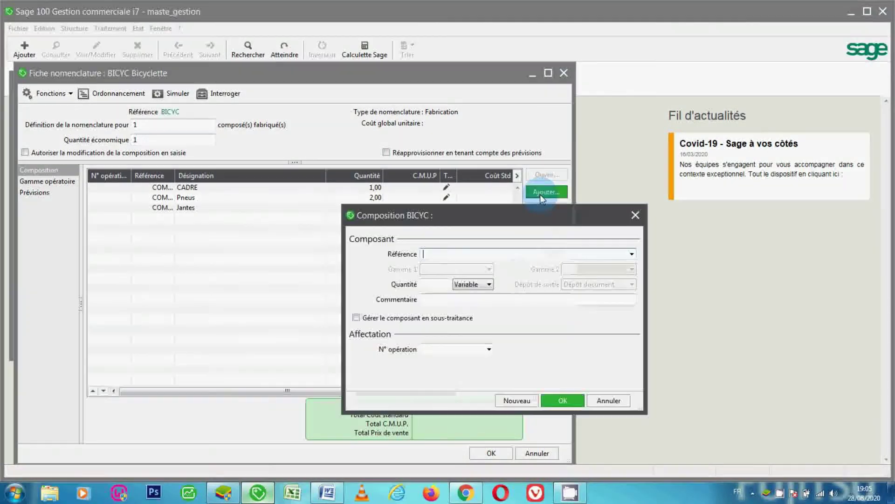
click(631, 254)
click(504, 320)
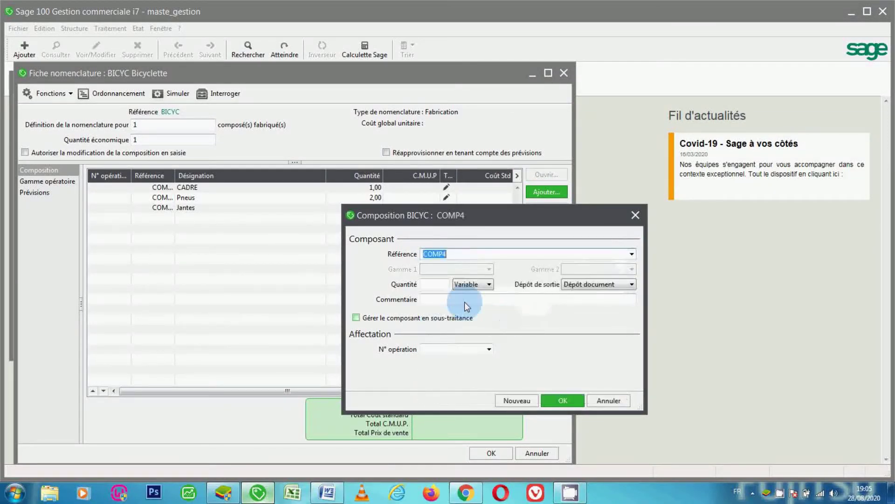
click(439, 287)
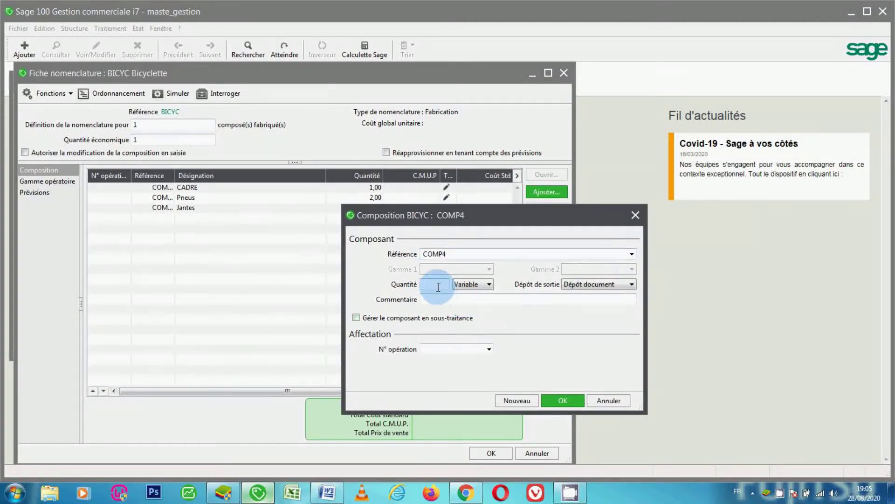
text(2)
click(561, 403)
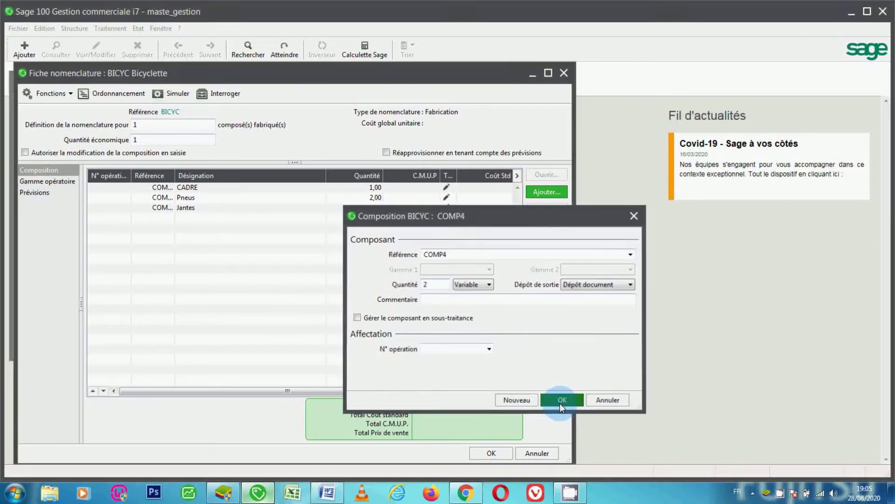
- Add component COMP5 Chaine with quantity 1 to the BICYC composition
click(541, 192)
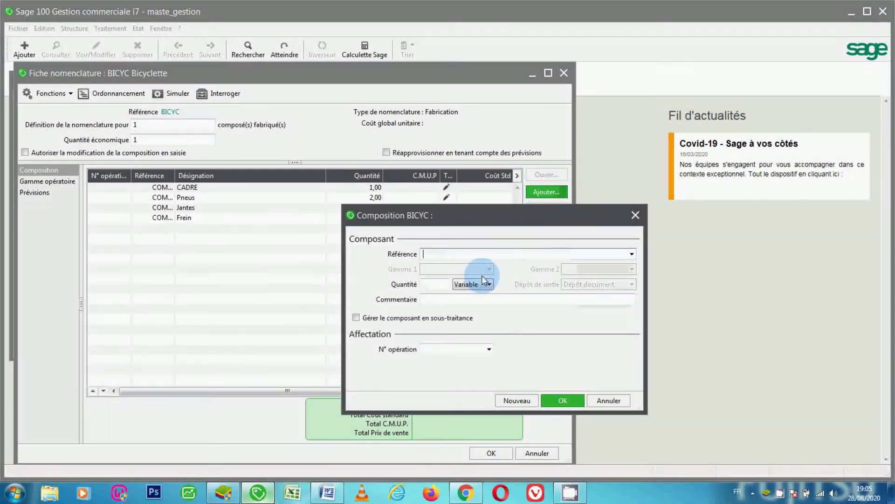
click(631, 255)
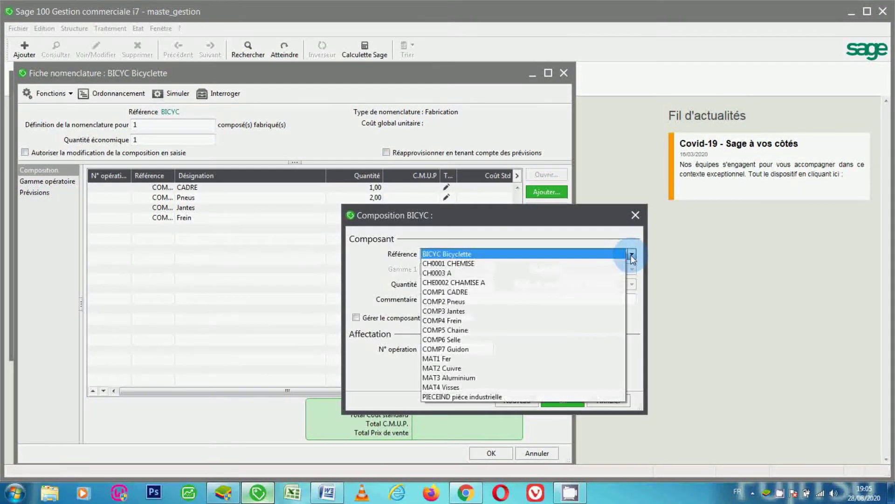
click(508, 333)
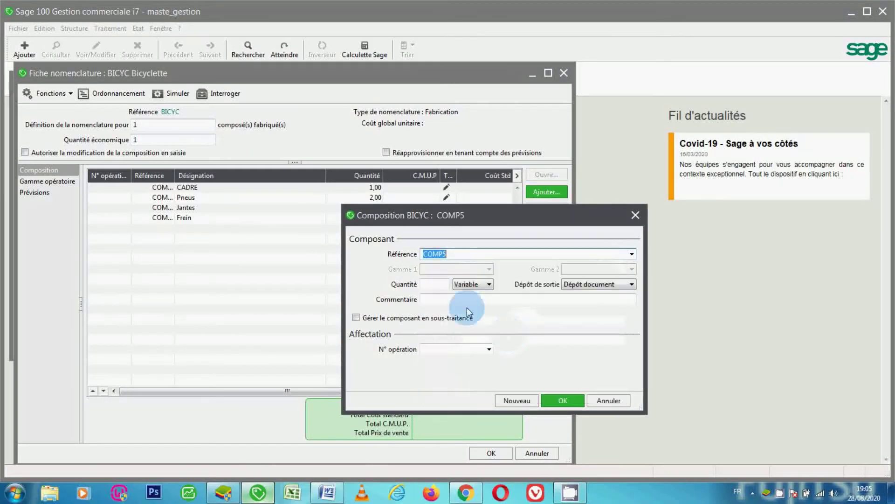
click(429, 285)
text(1)
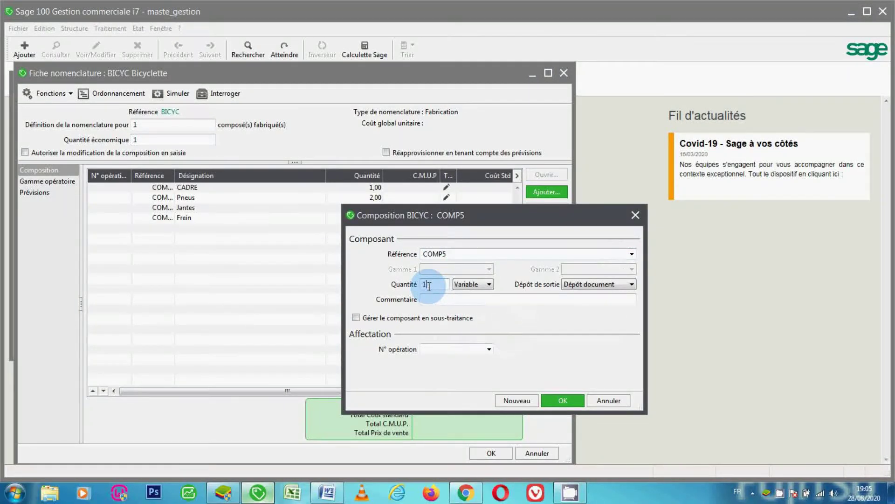
click(561, 401)
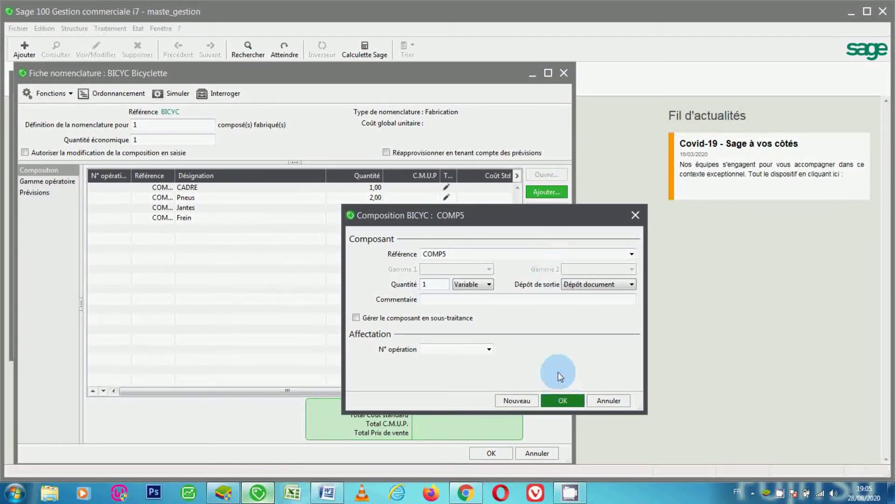
click(560, 397)
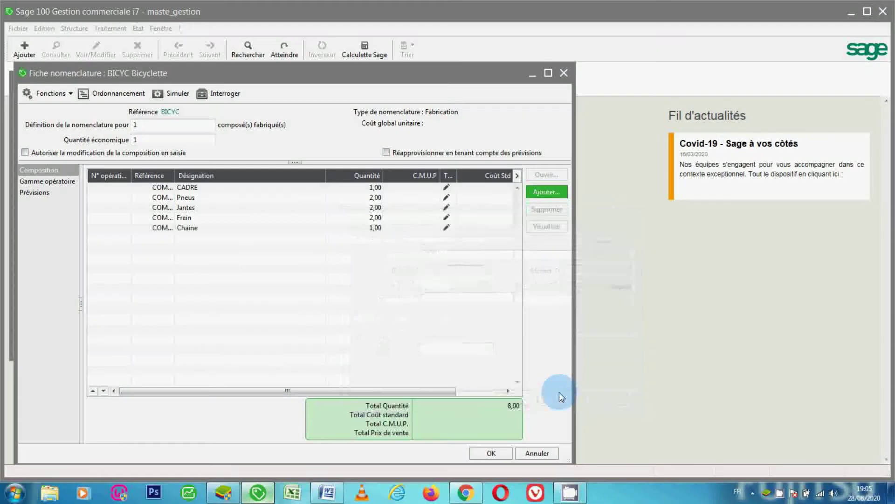
- Add component COMP6 Selle with quantity 1 to the BICYC composition
click(538, 196)
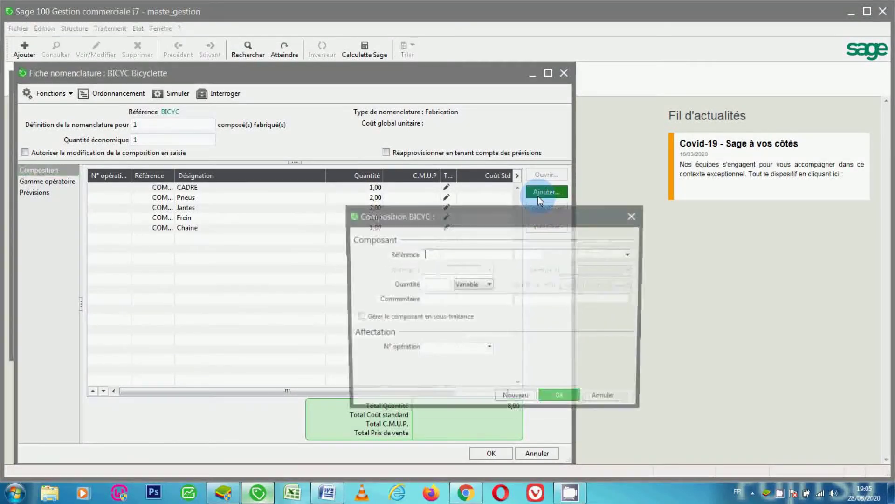
click(632, 254)
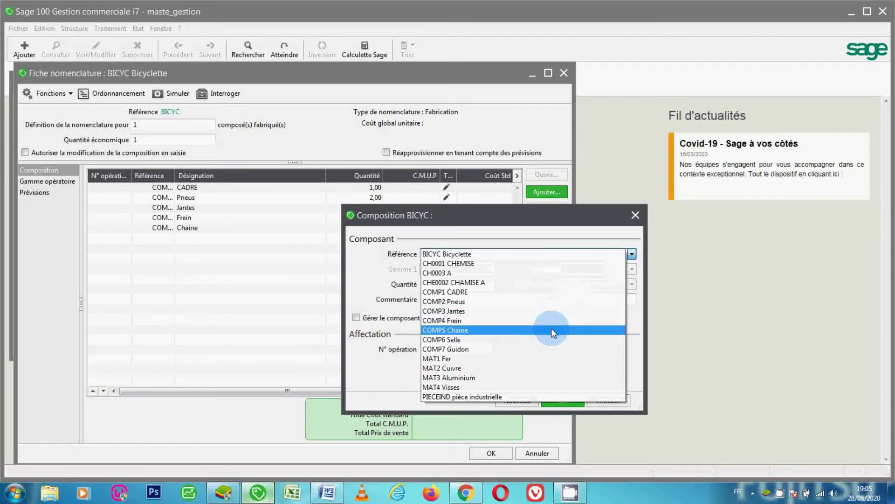
click(552, 338)
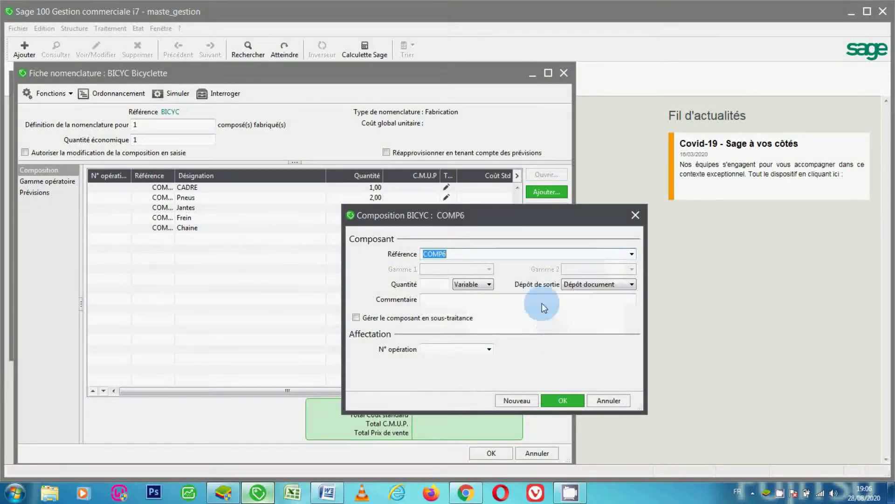
click(438, 286)
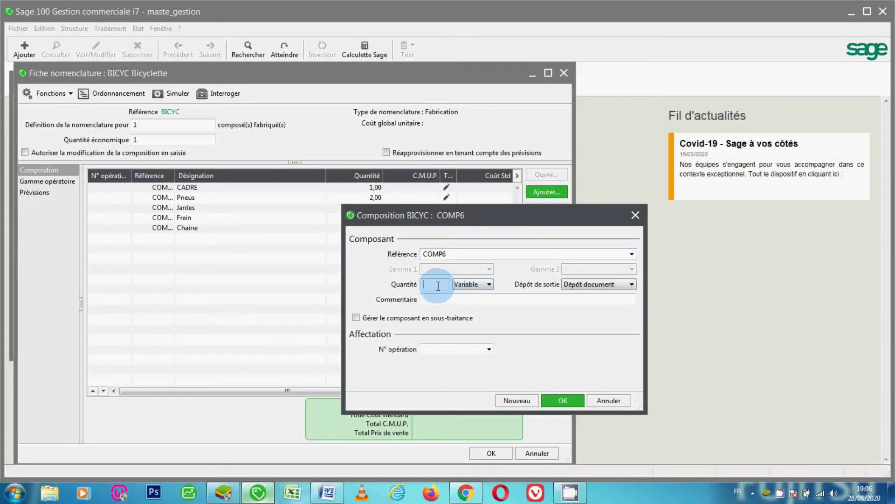
text(1)
key(Return)
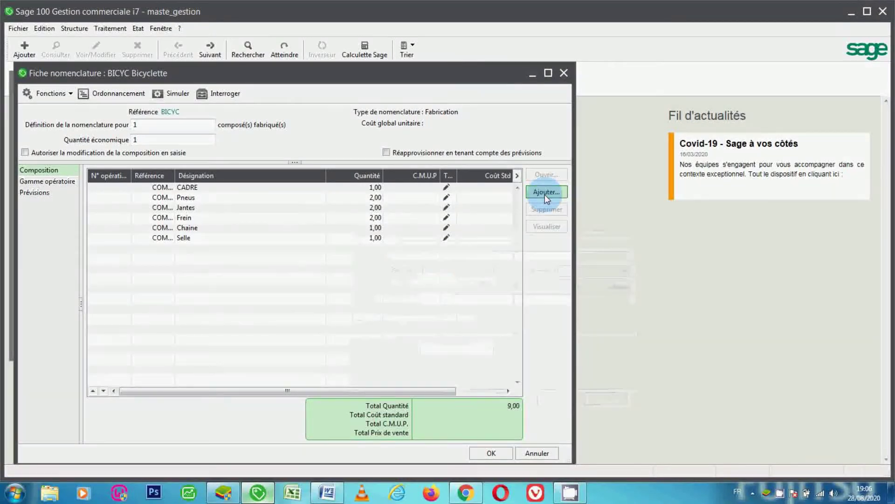
- Add component COMP7 Guidon with quantity 1 to the BICYC composition
click(546, 193)
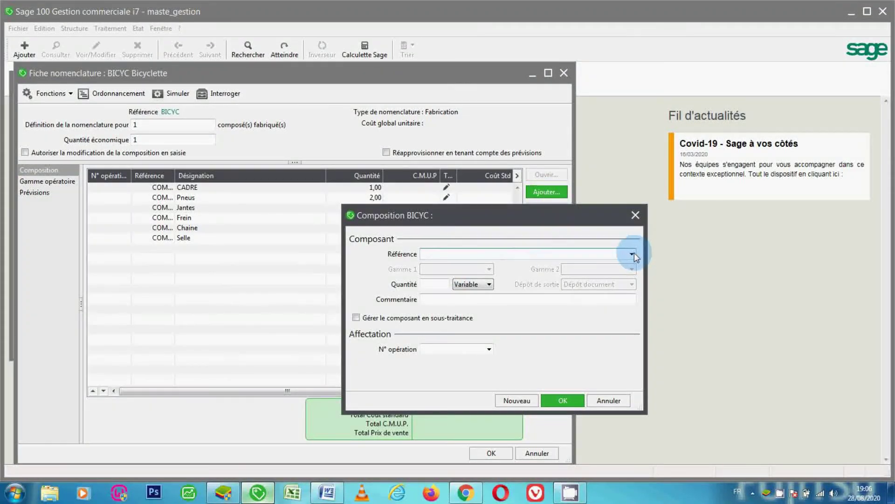
click(632, 253)
click(507, 349)
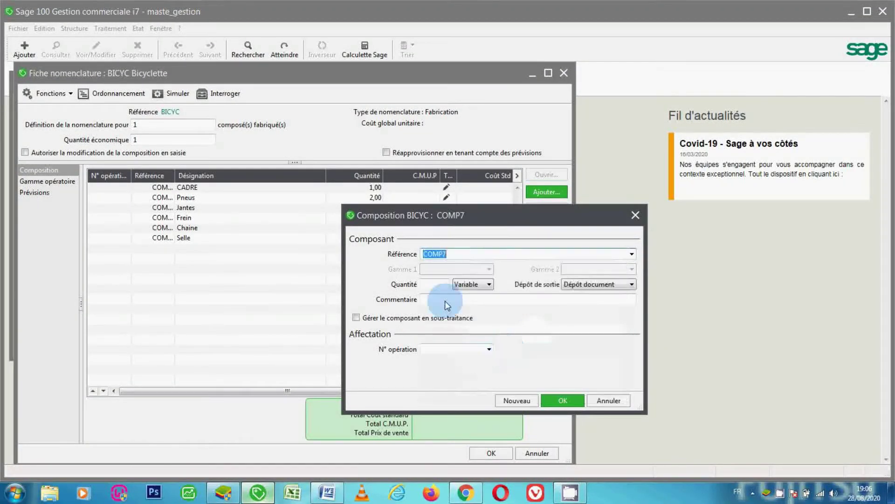
click(434, 287)
text(1)
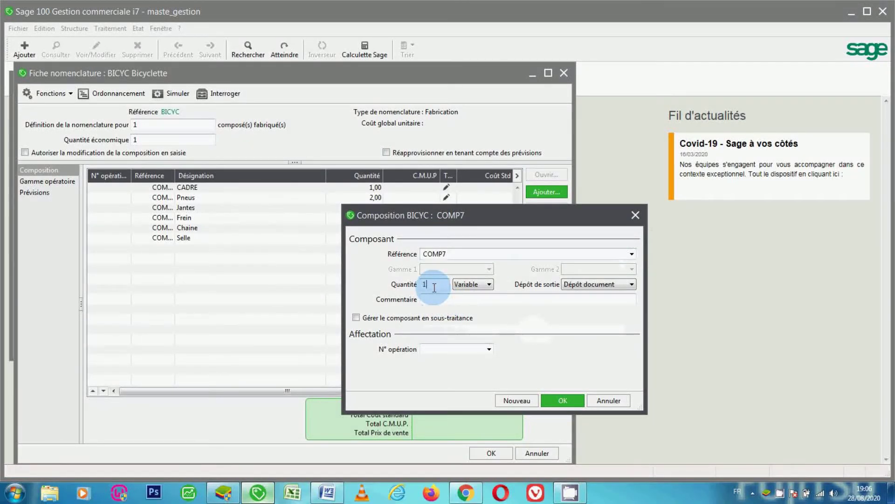
click(572, 406)
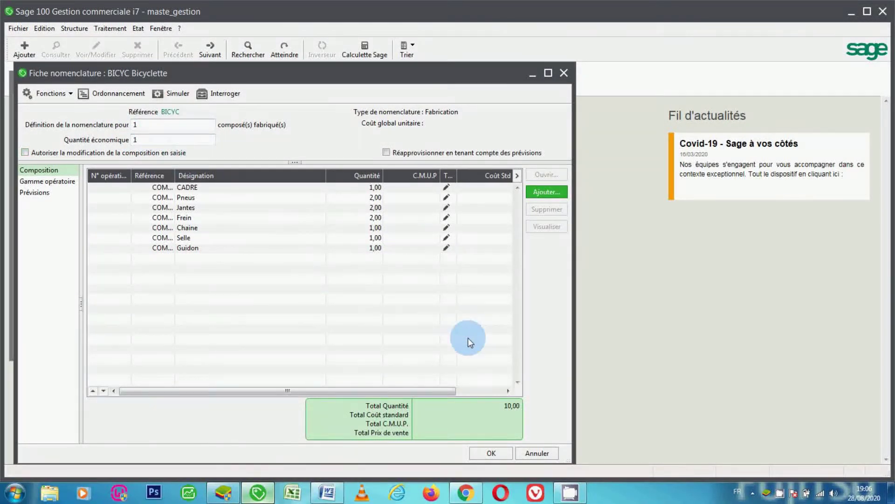
- Save the BICYC nomenclature with its component composition
click(492, 453)
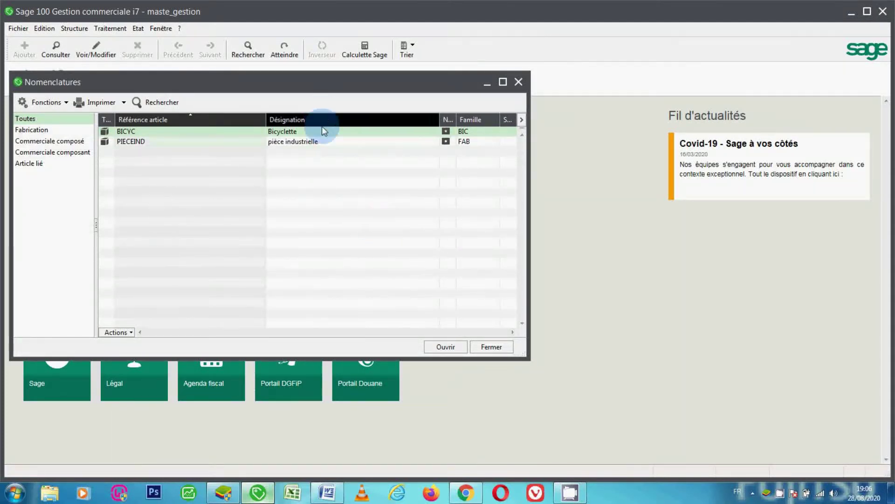
click(319, 142)
double_click(318, 141)
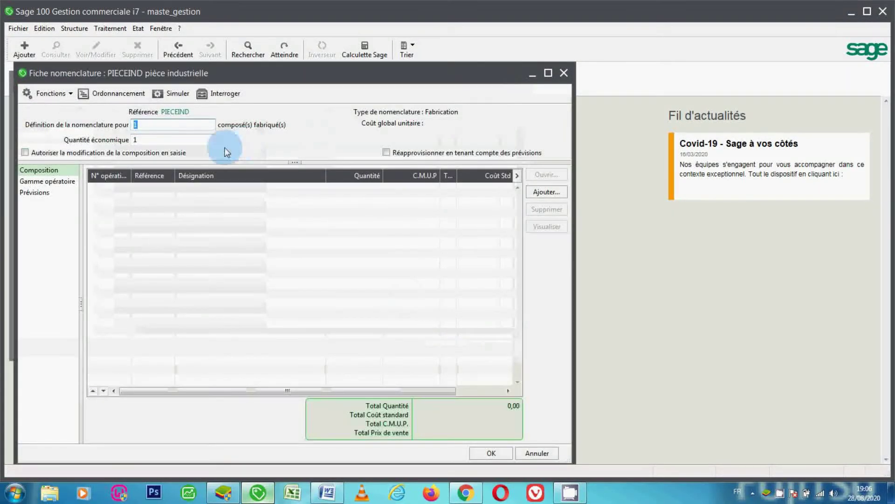
click(546, 199)
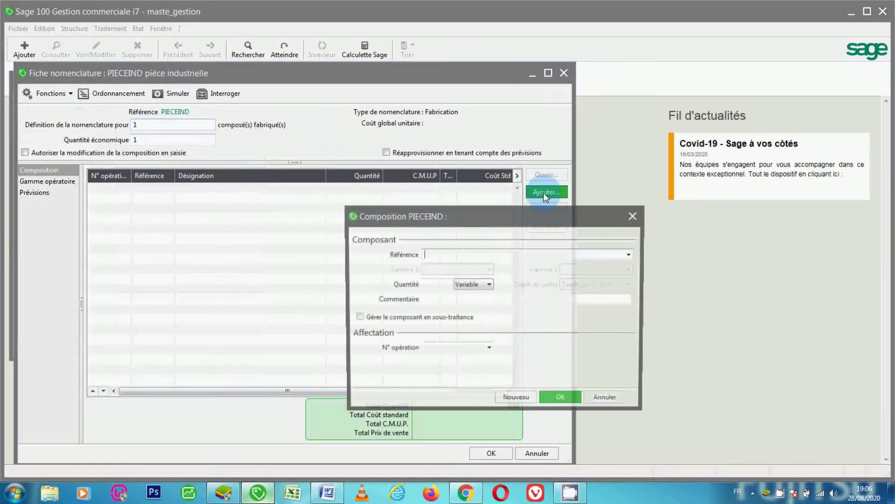
click(632, 254)
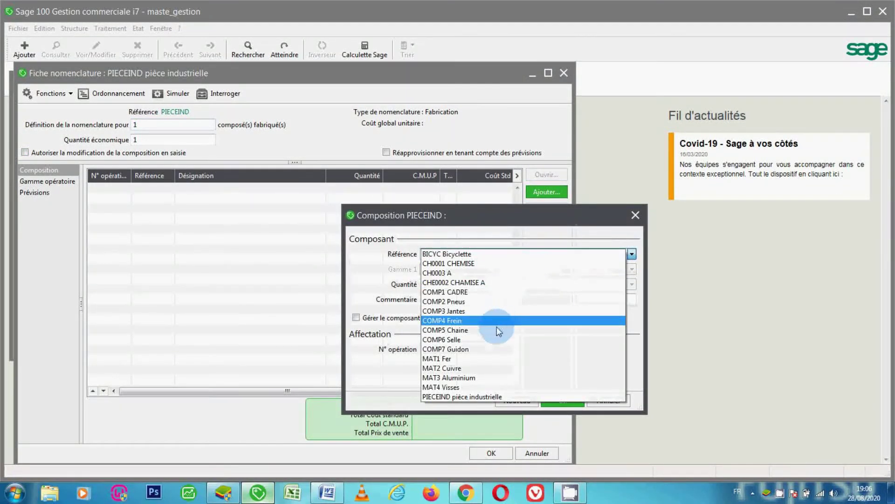
click(489, 359)
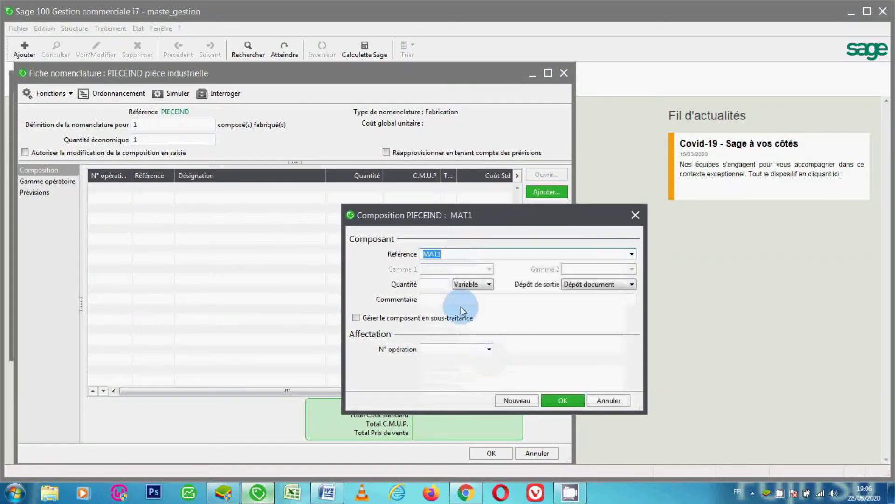
click(437, 284)
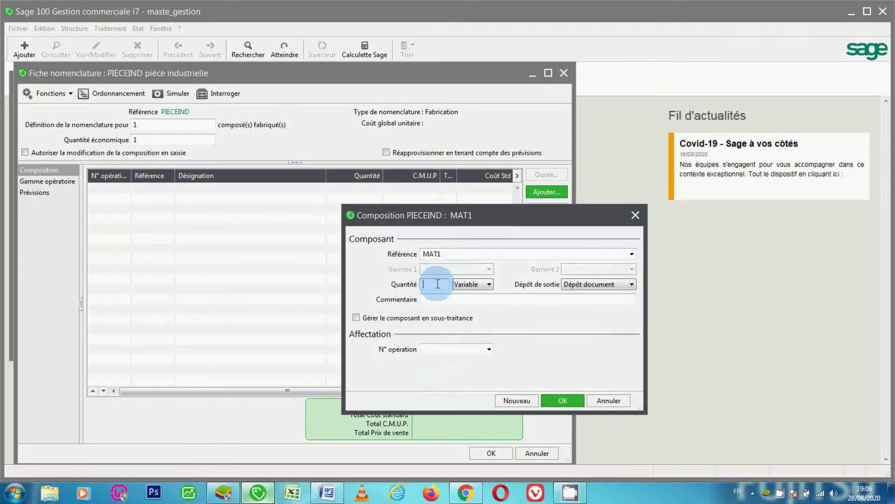
text(30)
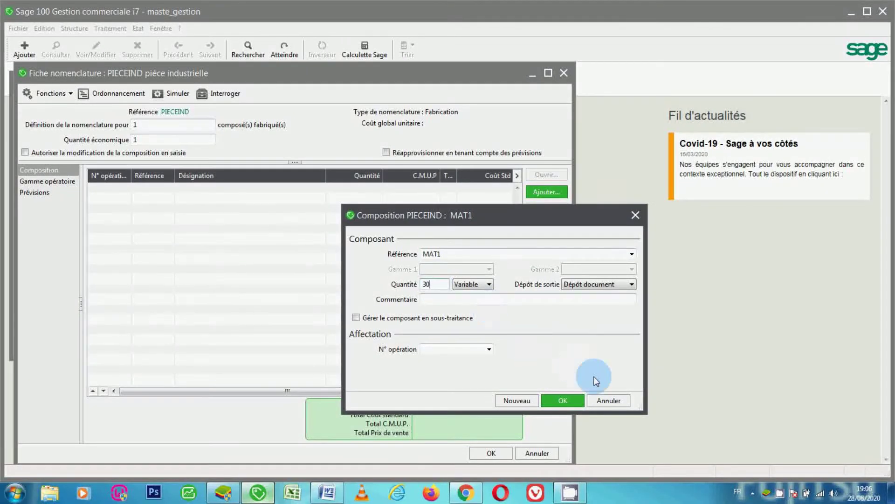
click(610, 398)
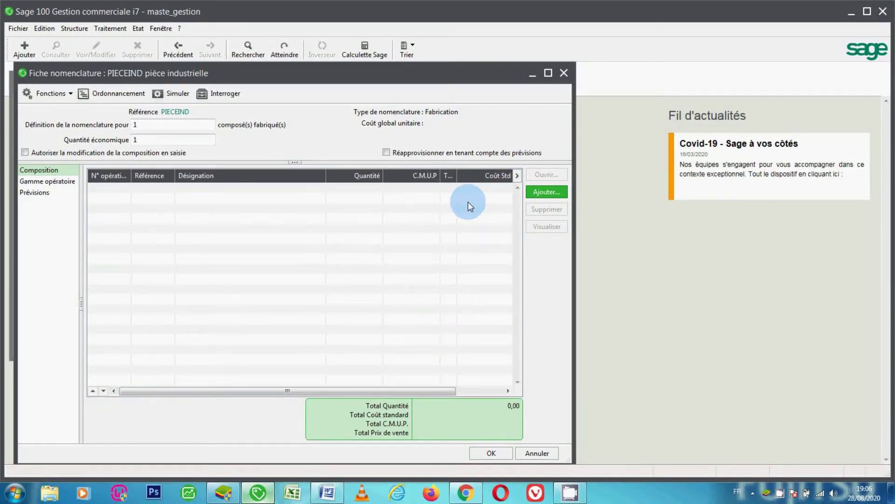
click(564, 73)
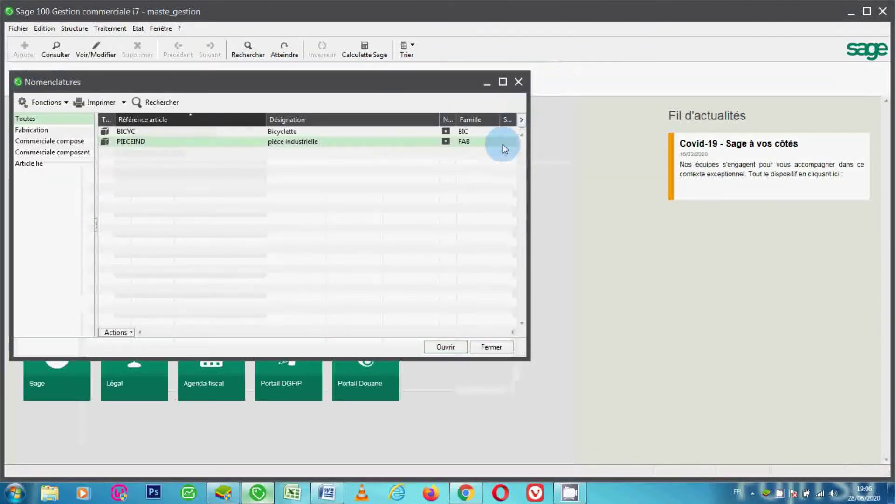
- Close the nomenclature list and create a Mouvement d'entrée stock document for DEPOT HH, validating its header
click(499, 347)
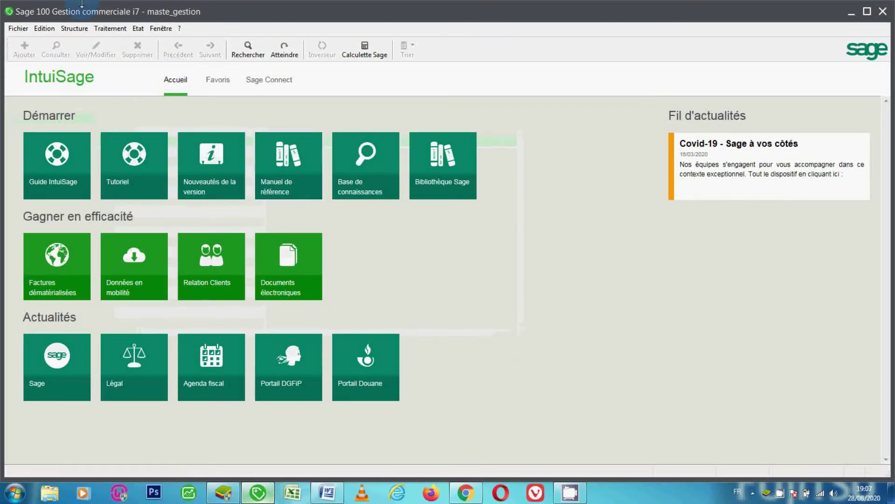
click(101, 29)
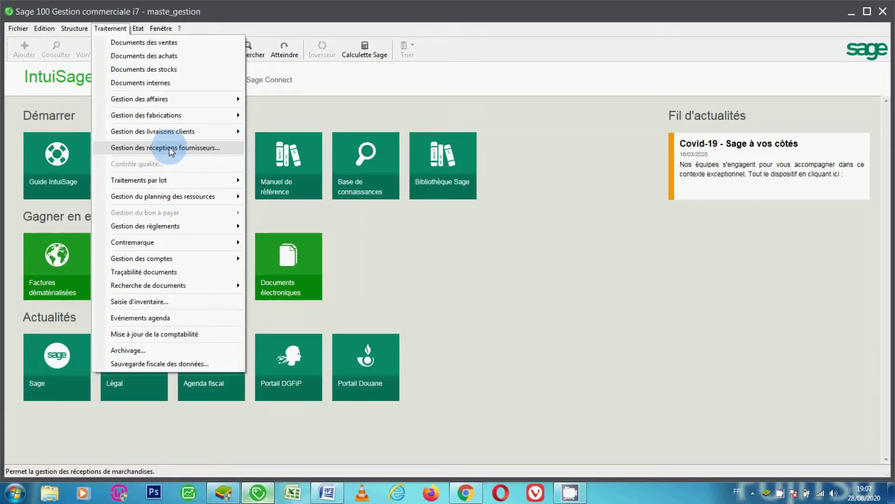
click(170, 73)
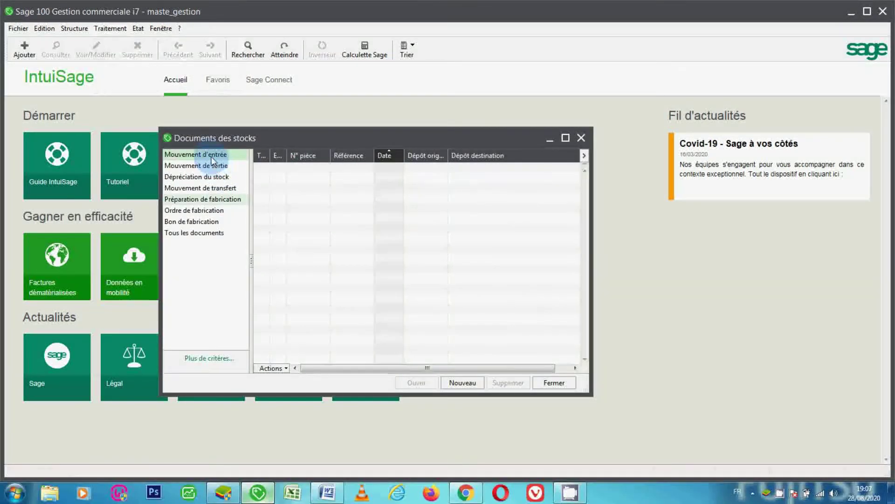
click(469, 385)
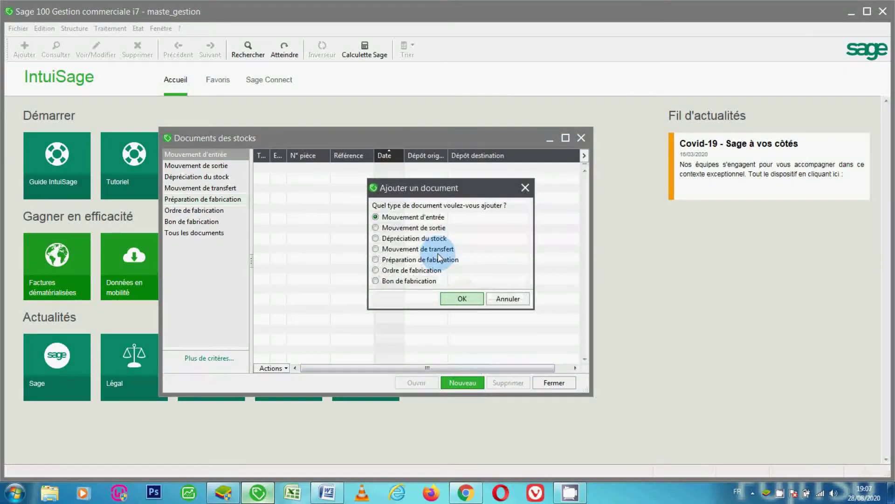
click(452, 296)
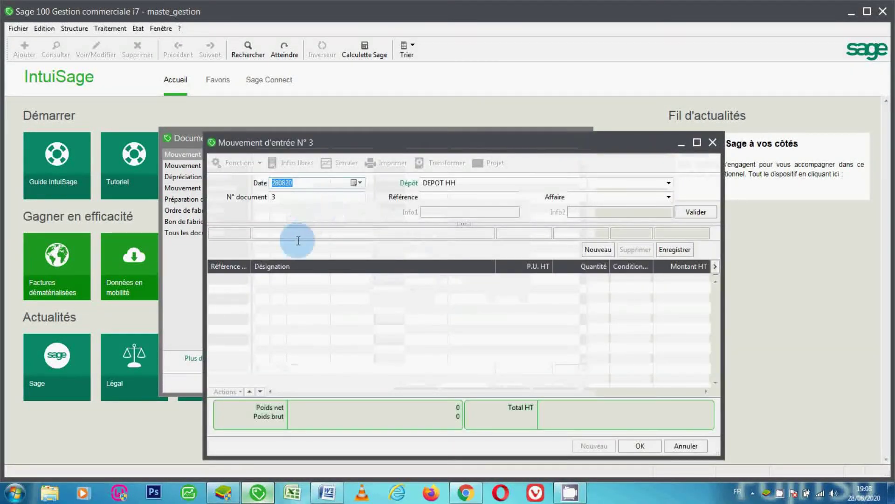
click(320, 201)
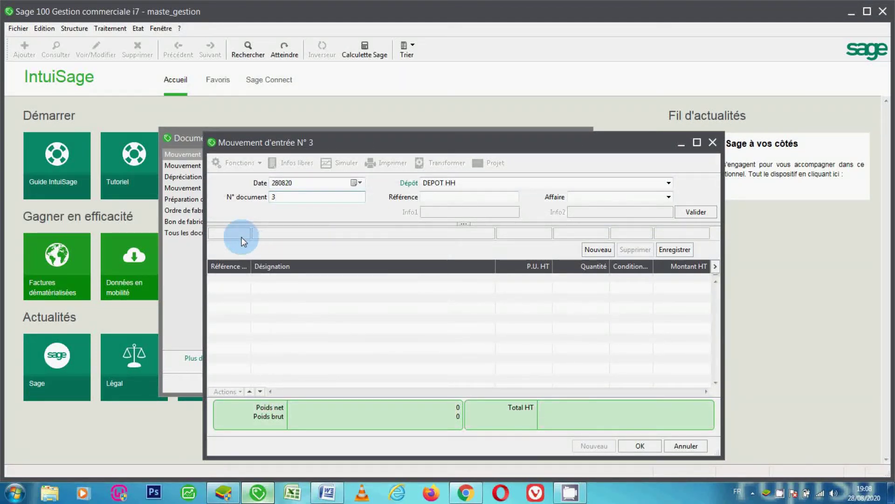
click(443, 197)
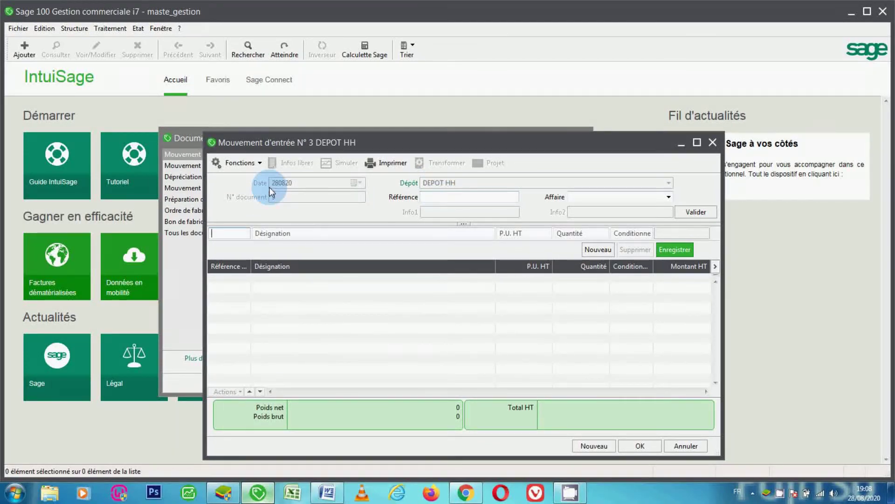
- Add article COMP1 CADRE to the stock entry with quantity 10
text(COM)
key(Tab)
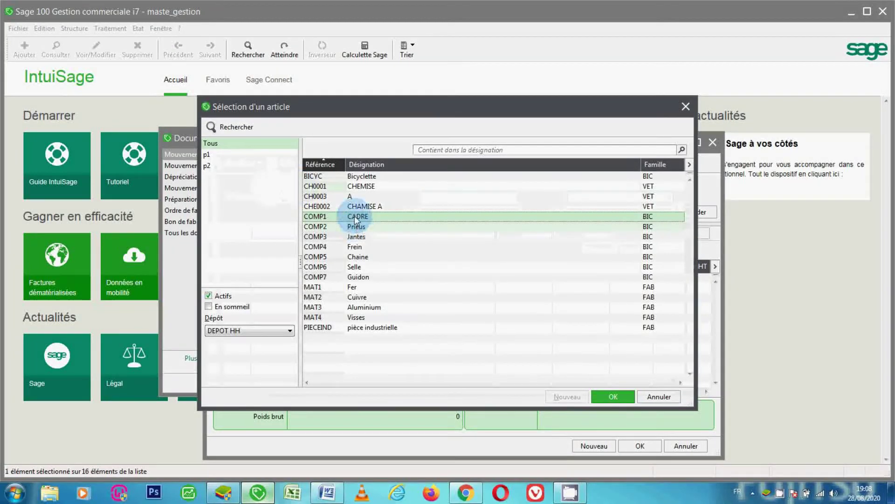
double_click(355, 218)
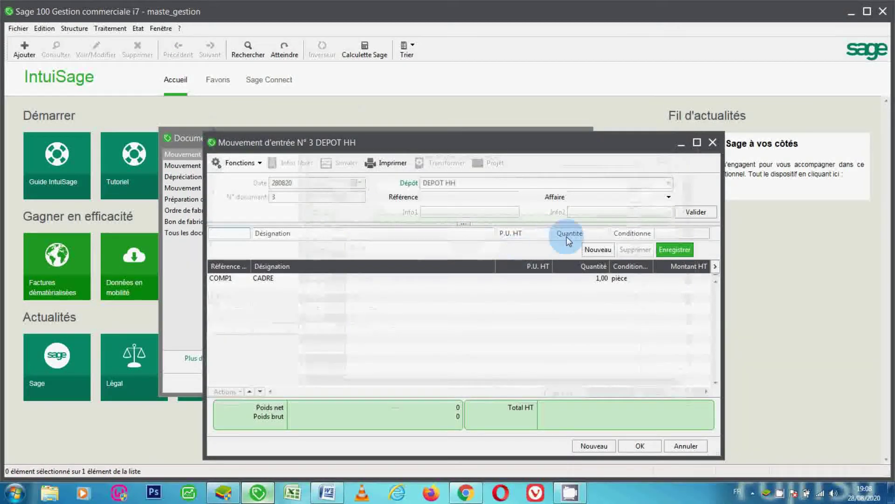
click(590, 278)
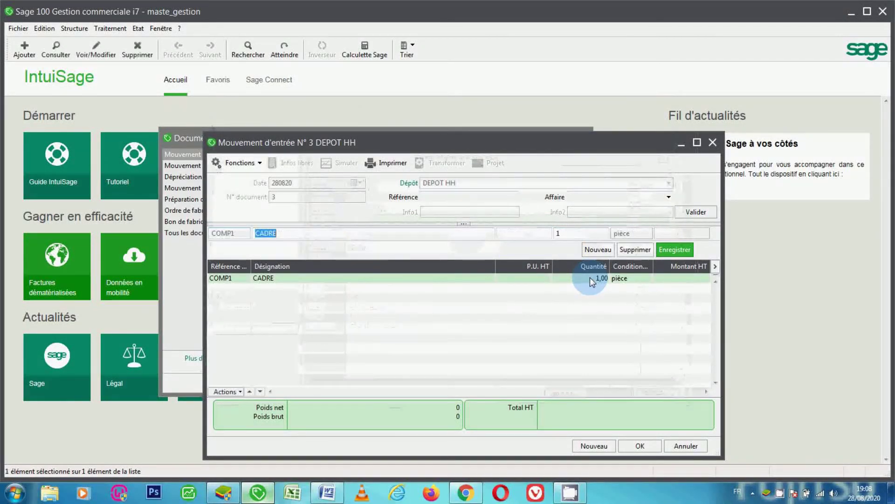
click(561, 230)
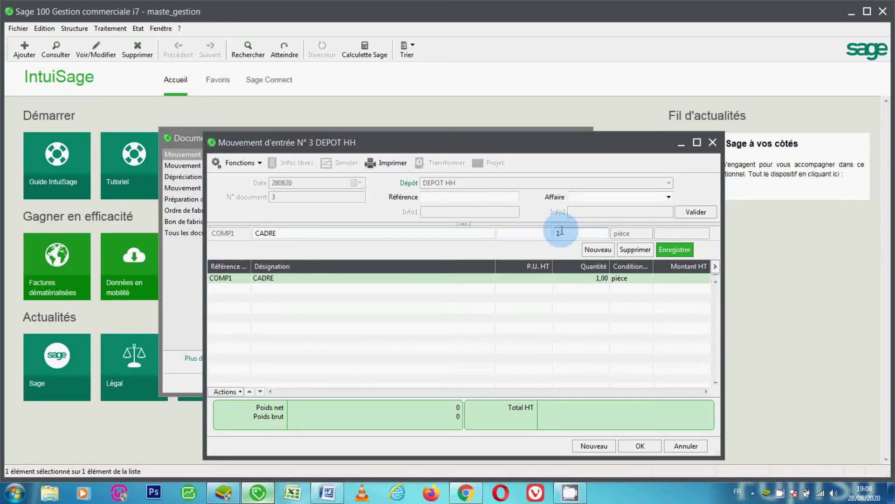
text(0)
key(Return)
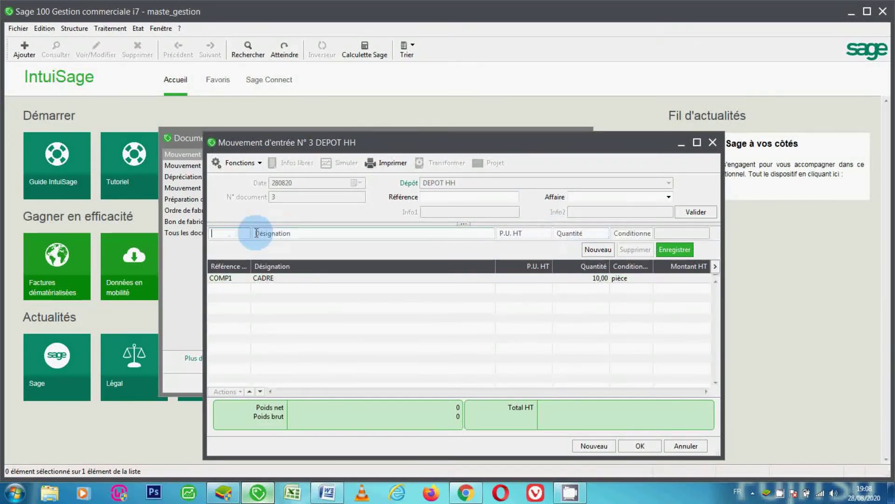
- Add article COMP2 Pneus to the stock entry and set its quantity to 20
text(COMP)
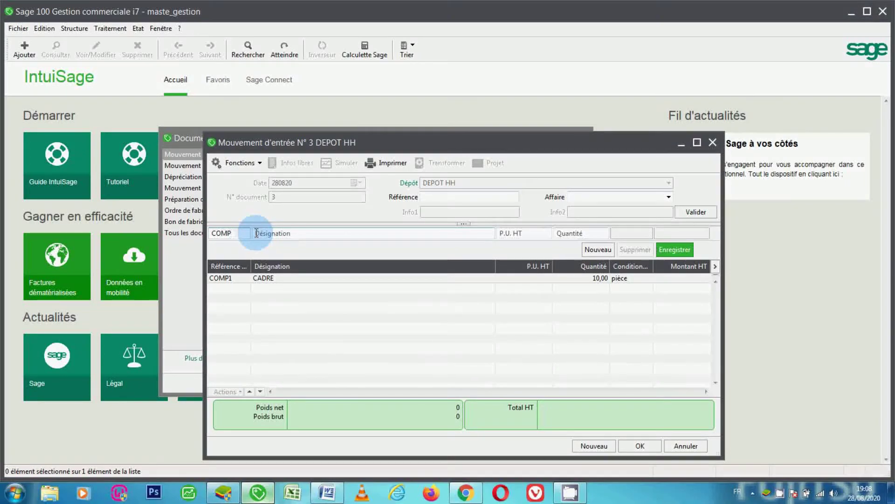
text(2)
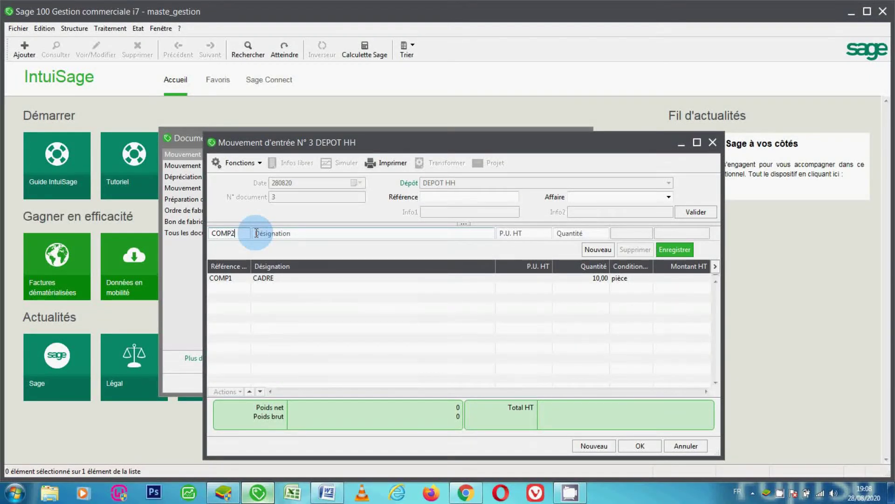
key(Return)
key(Return)
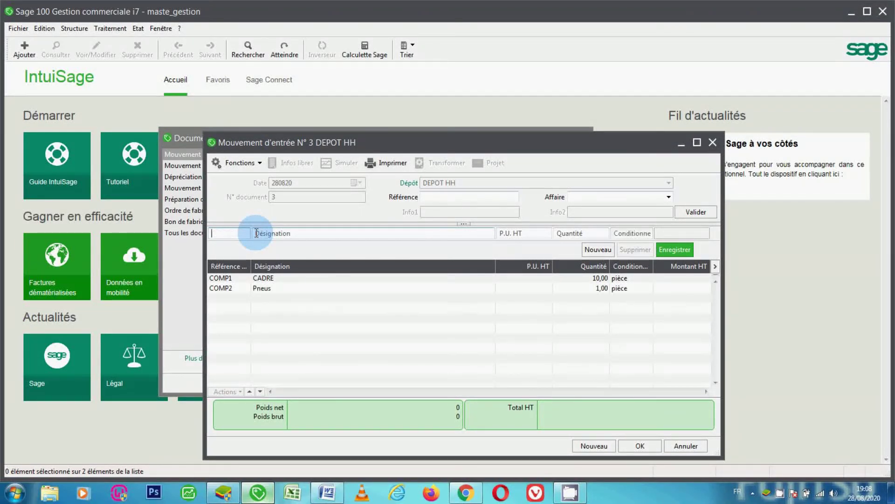
click(321, 291)
click(563, 236)
key(BackSpace)
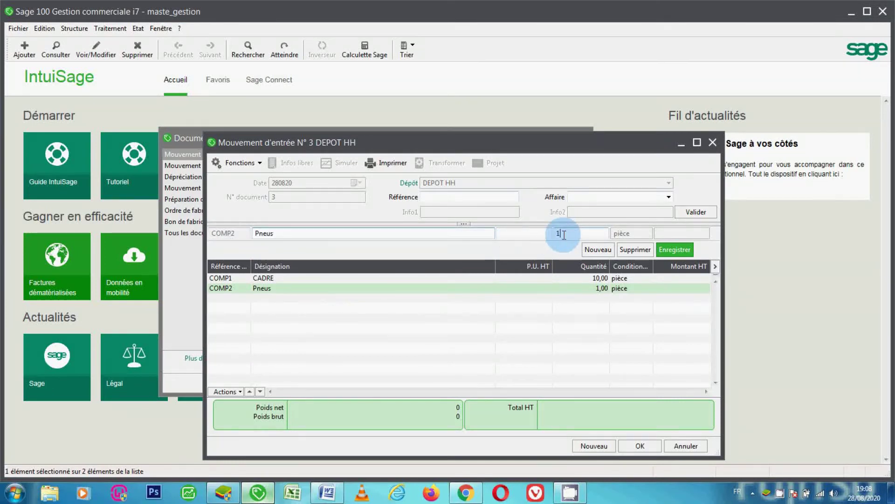
text(20)
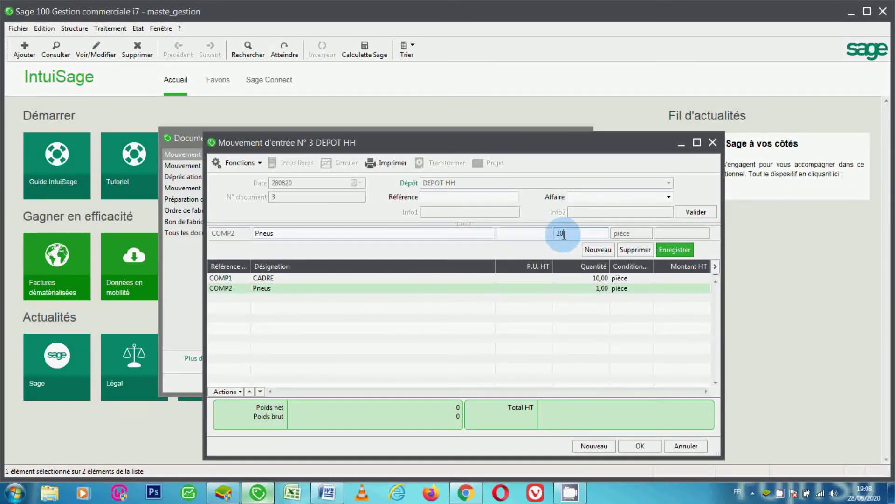
key(Return)
- Add article COMP3 Jantes to the stock entry with quantity 20
click(233, 235)
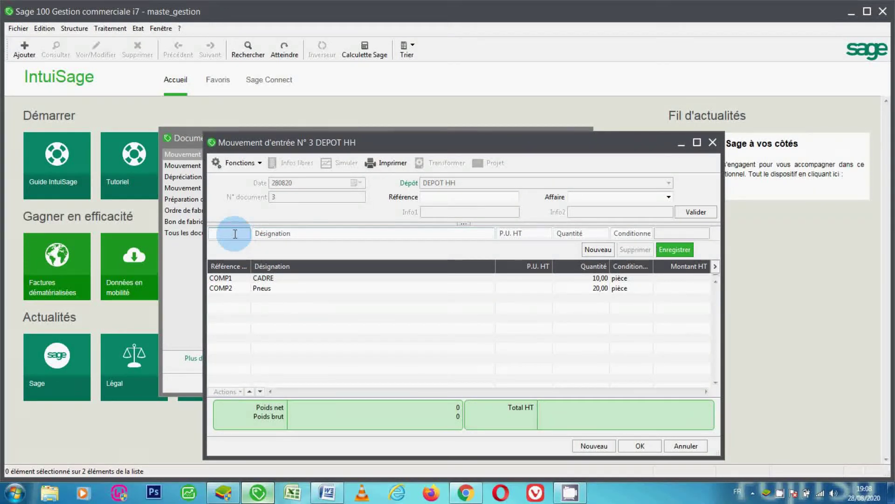
text(COMP3)
key(Tab)
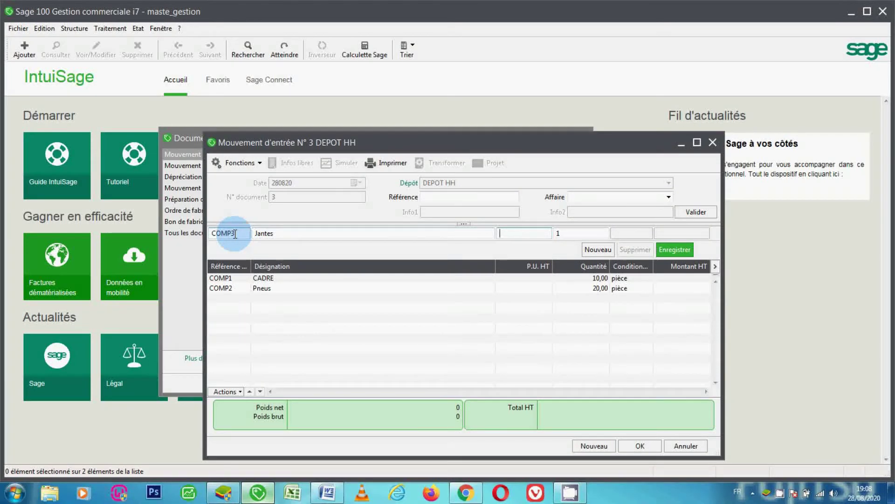
key(Tab)
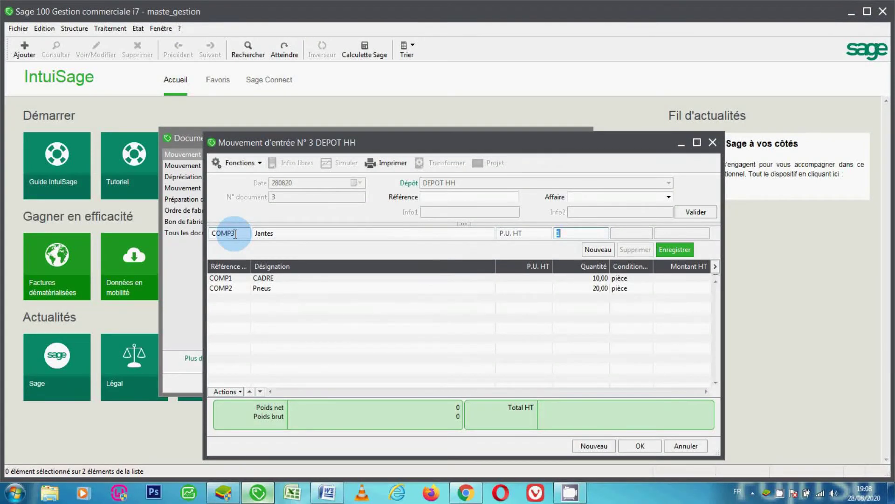
key(BackSpace)
text(20)
key(Return)
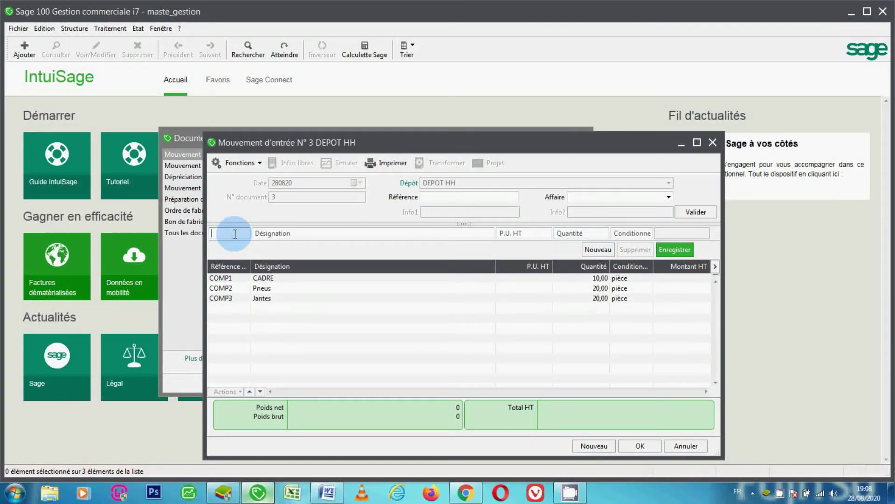
- Add article COMP4 Frein to the stock entry with quantity 30
text(COMP4)
key(Tab)
key(Tab)
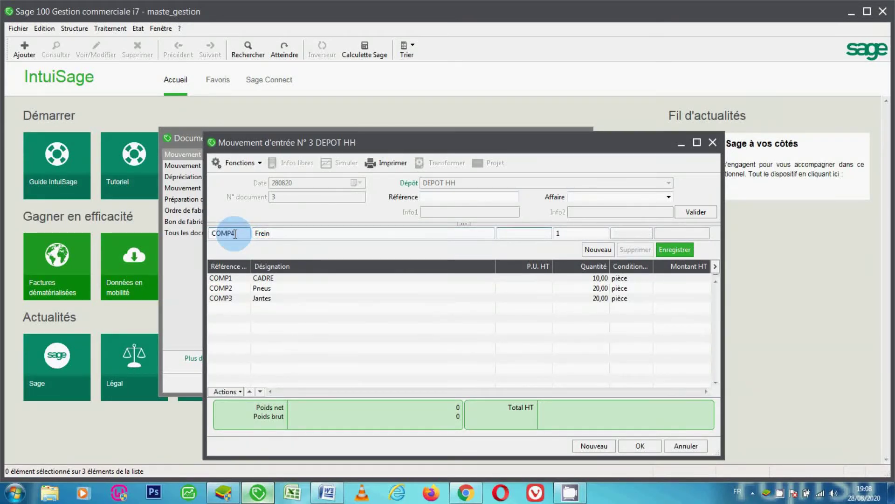
key(Tab)
text(30)
key(Return)
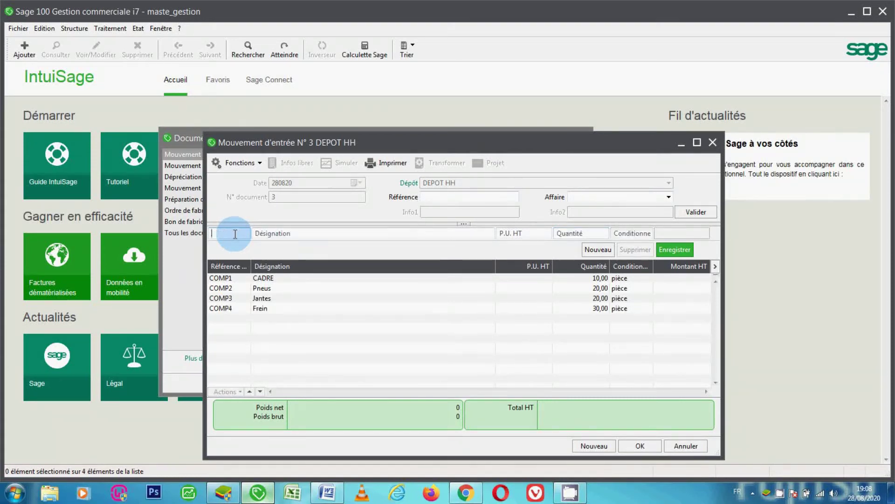
- Add article COMP5 Chaine to the stock entry with quantity 30
text(COMP5)
key(Tab)
key(Tab)
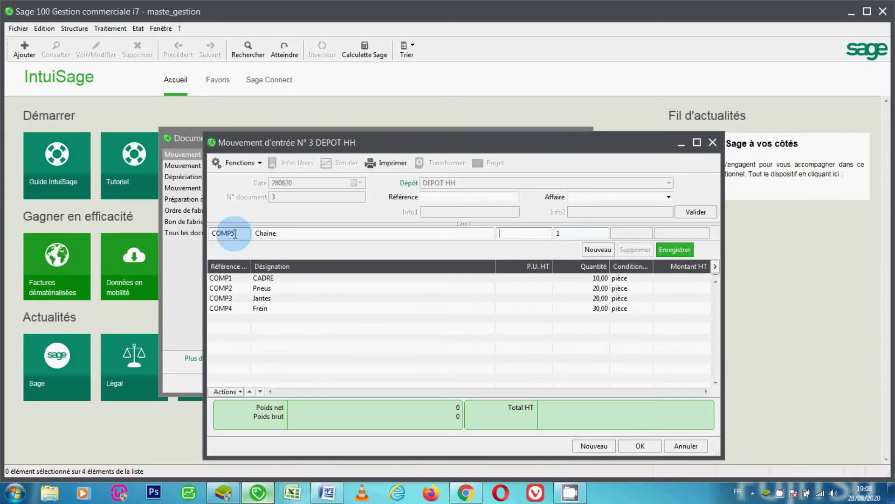
key(Tab)
text(30)
key(Return)
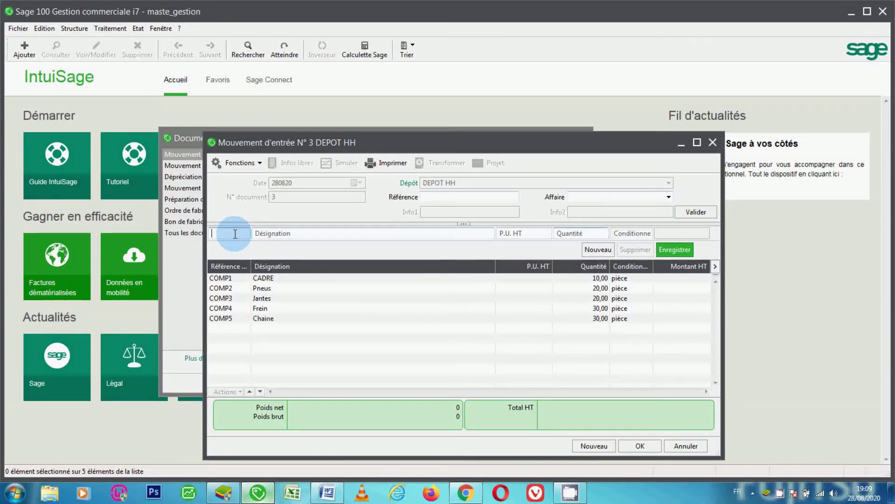
- Add article COMP6 Selle to the stock entry with quantity 30
text(COMP6)
key(Tab)
key(Tab)
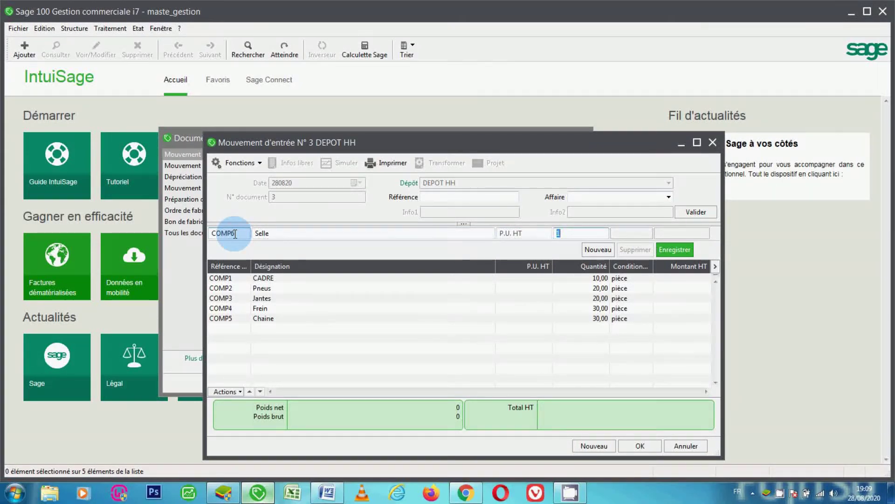
text(30)
key(Return)
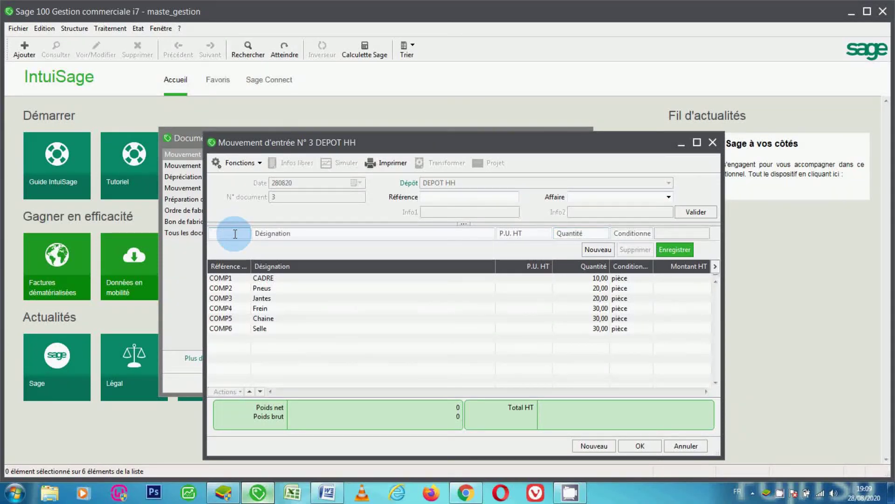
- Add article COMP7 Guidon with quantity 40, then save the stock entry and close the stock documents list
text(COMP7)
key(Tab)
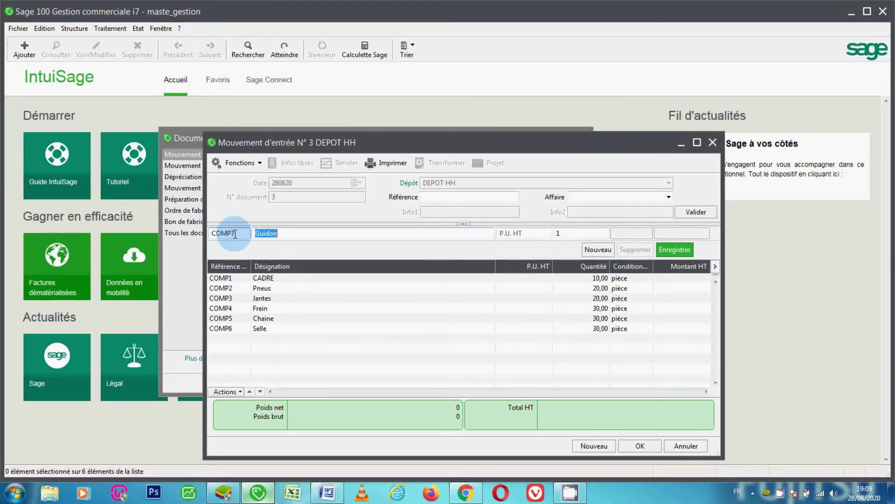
key(Tab)
key(Tab)
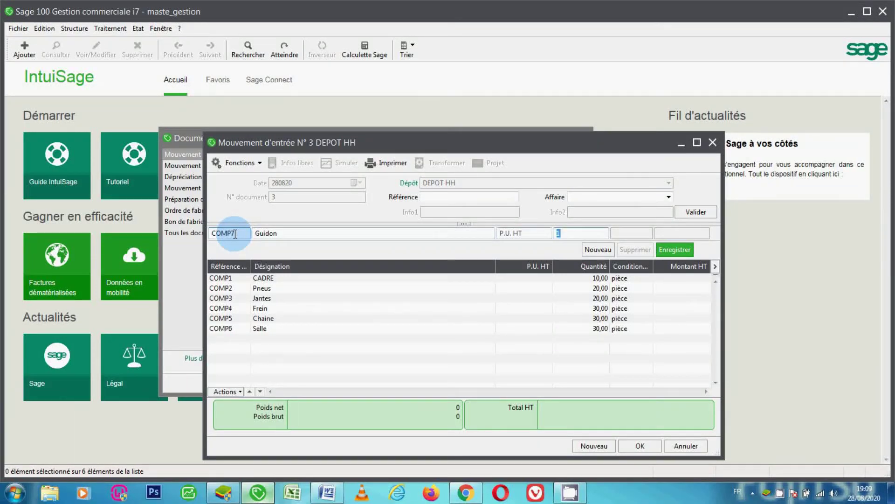
text(40)
key(Return)
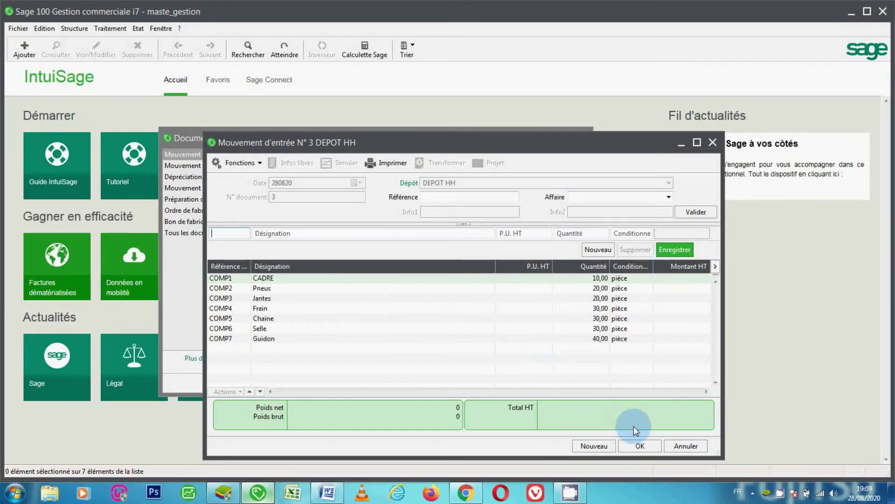
click(634, 444)
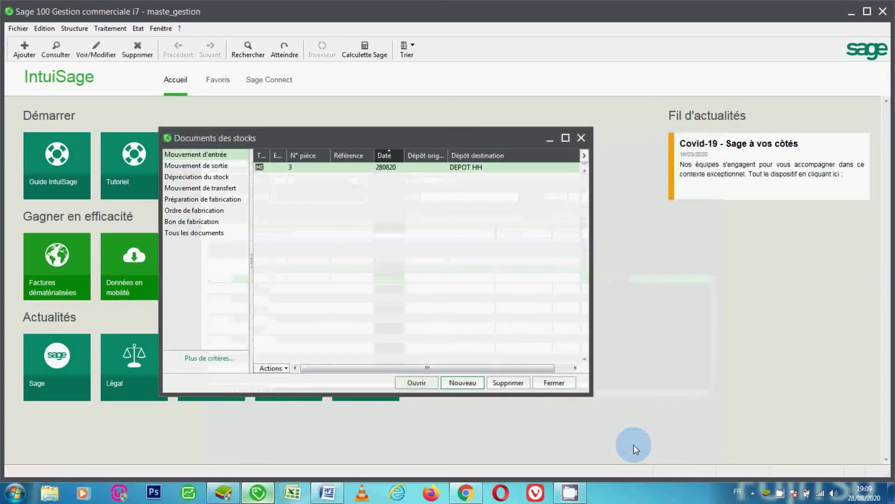
click(547, 383)
- Open article COMP1 CADRE from the article list and query its stock
click(74, 29)
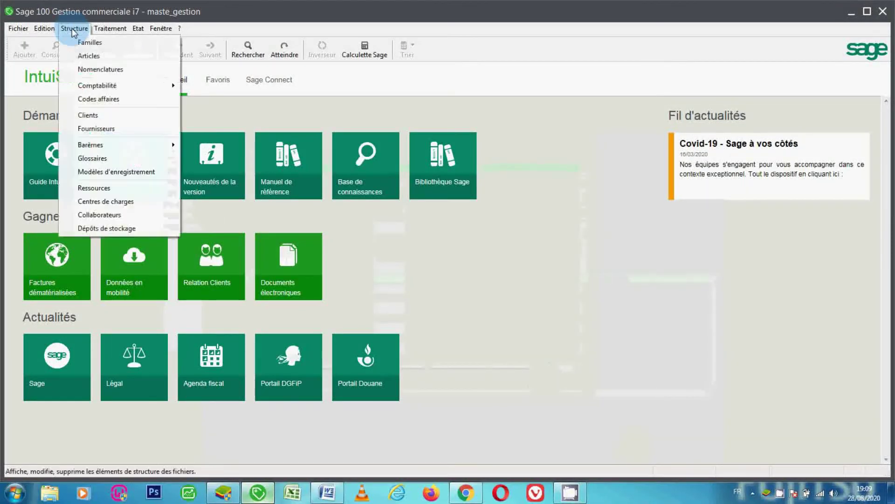
click(88, 55)
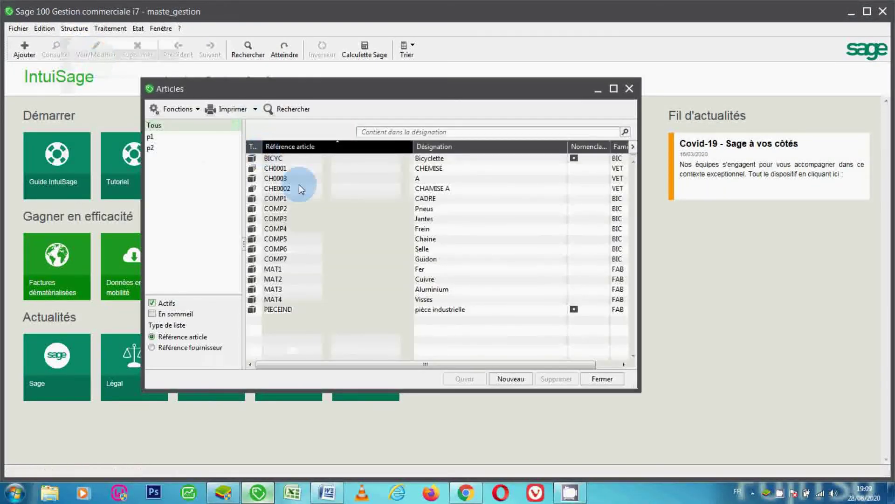
double_click(290, 199)
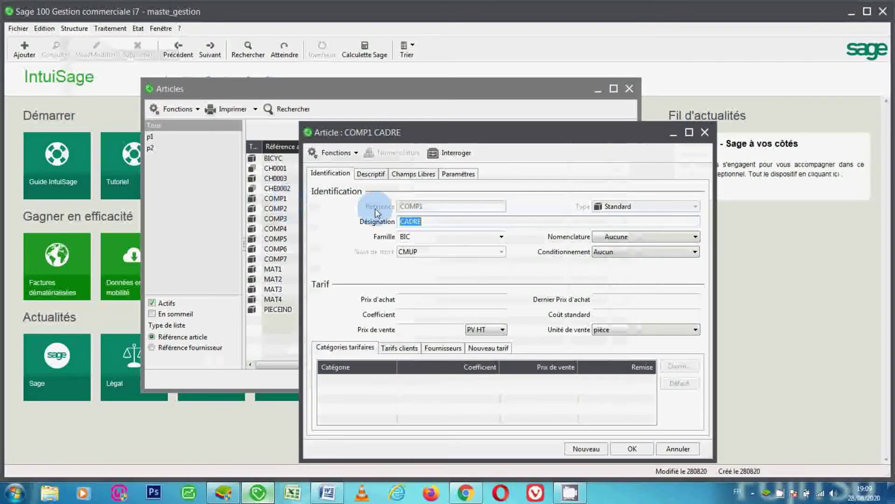
click(452, 154)
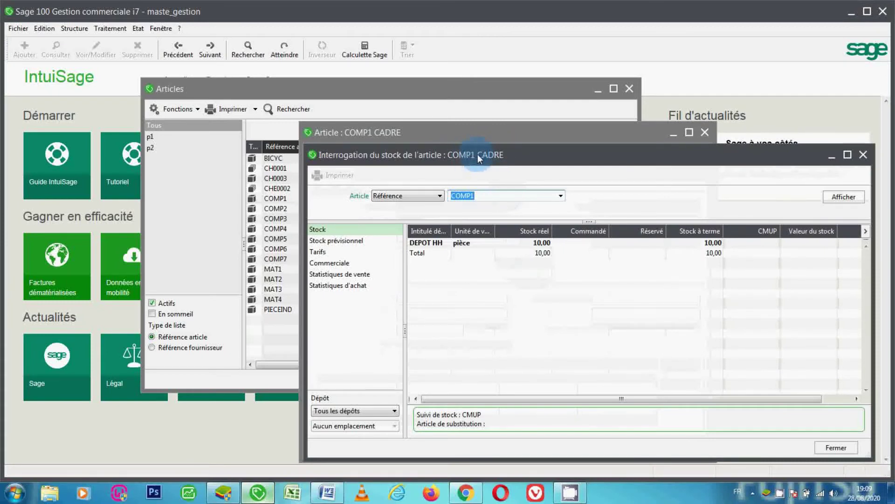
- Check the DEPOT HH stock of the articles from COMP2 through COMP7, then close the stock query and article windows
key(Left)
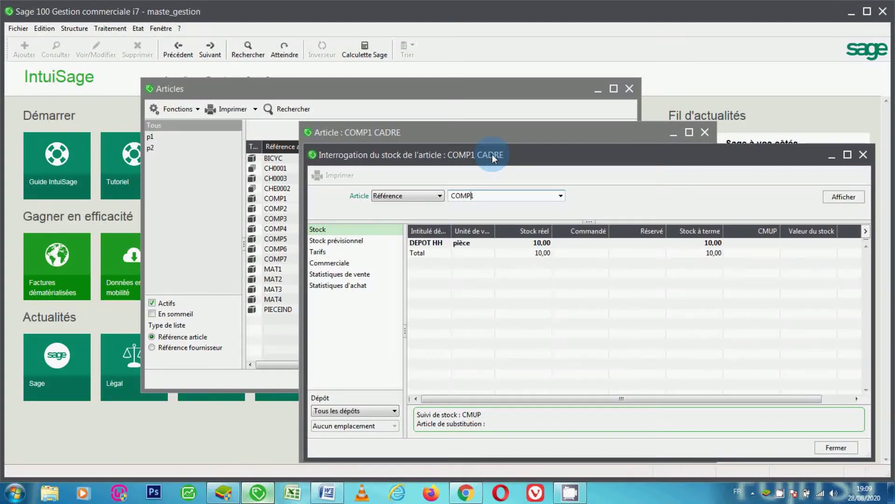
key(Down)
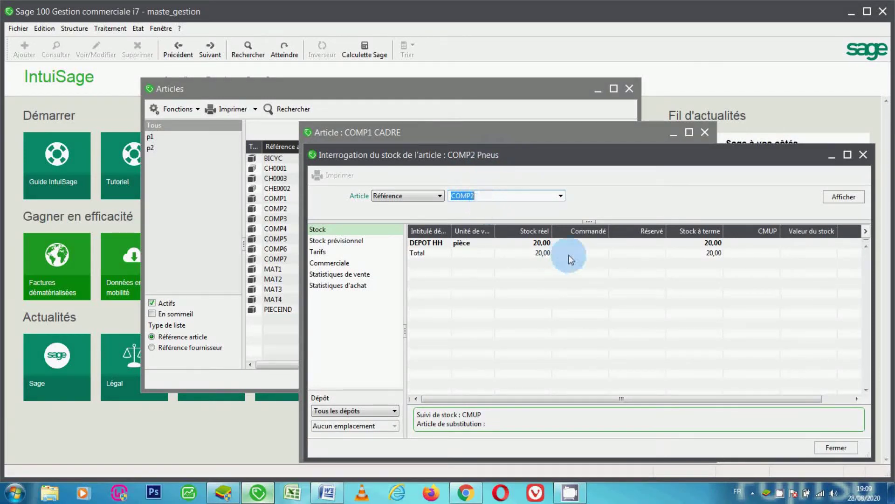
key(Down)
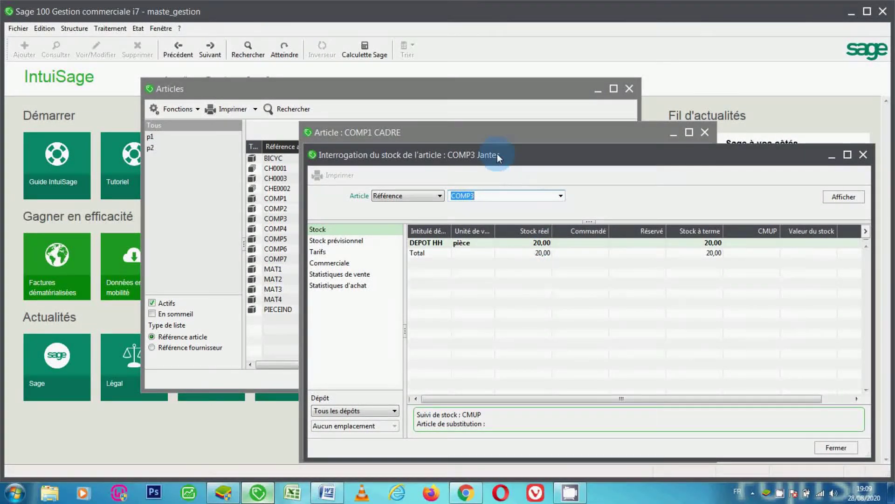
key(Down)
key(Down)
key(Down)
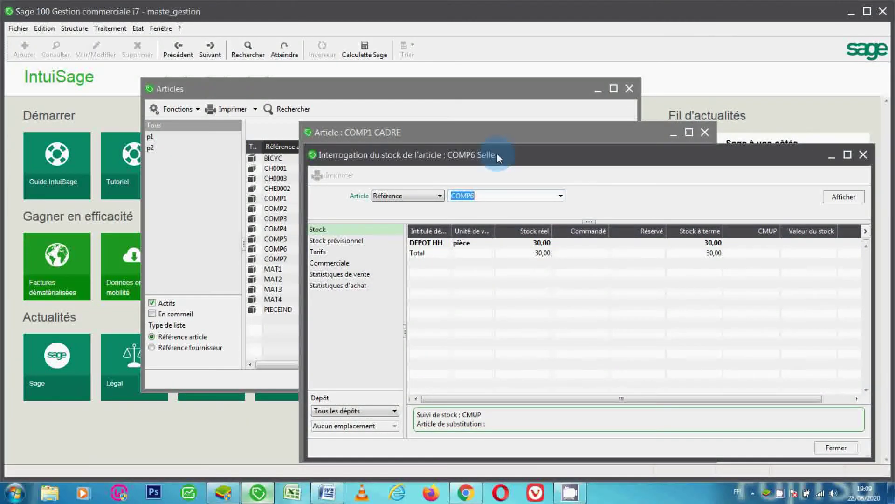
key(Down)
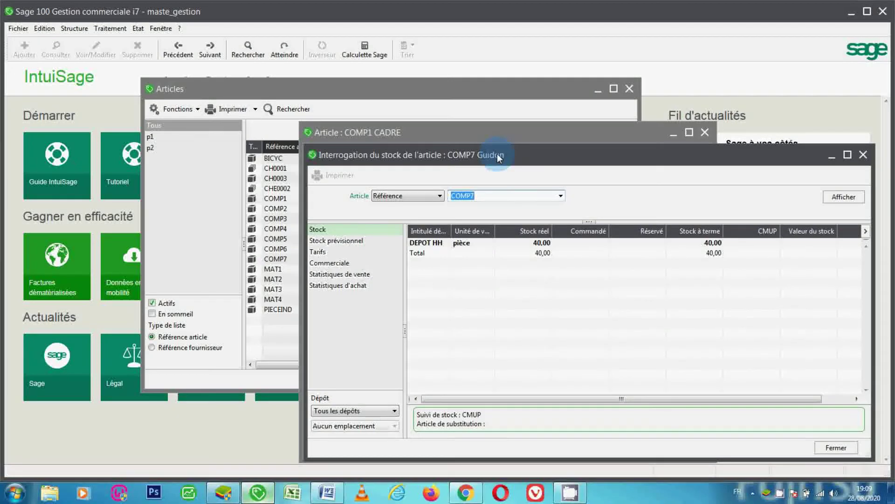
click(848, 450)
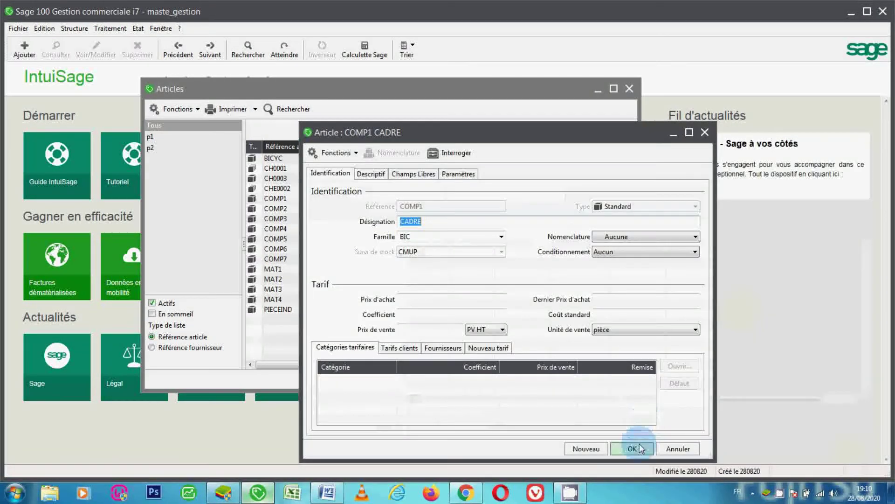
click(647, 449)
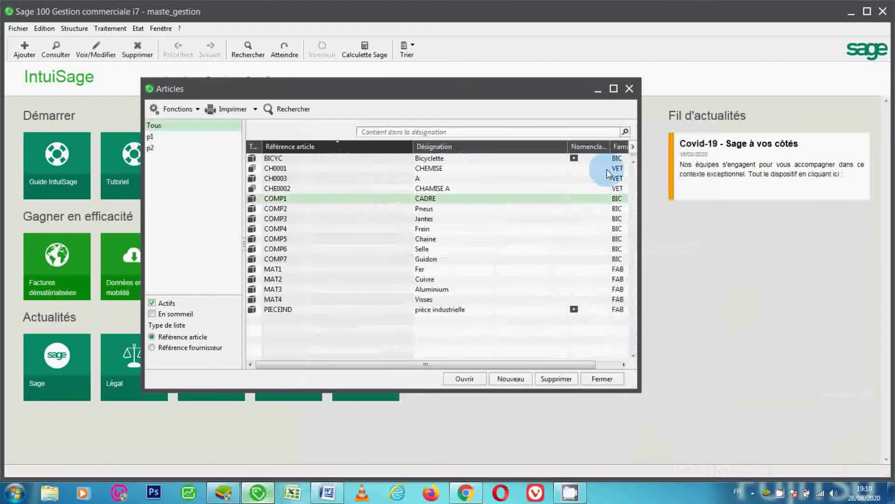
click(630, 91)
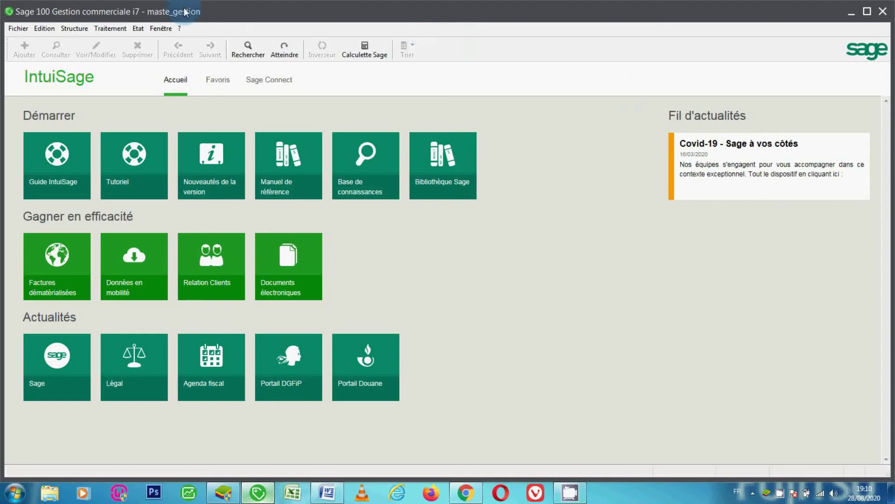
- Create a new Préparation de fabrication document among the manufacturing documents
click(110, 31)
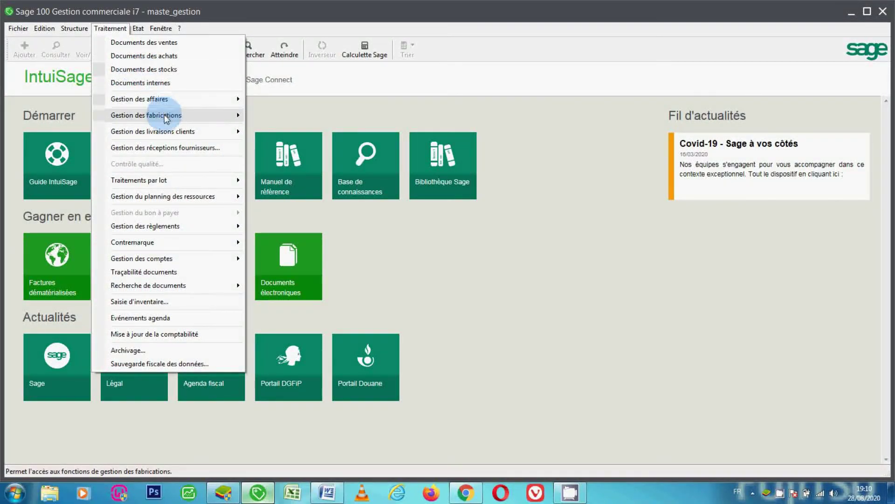
mouse_move(166, 117)
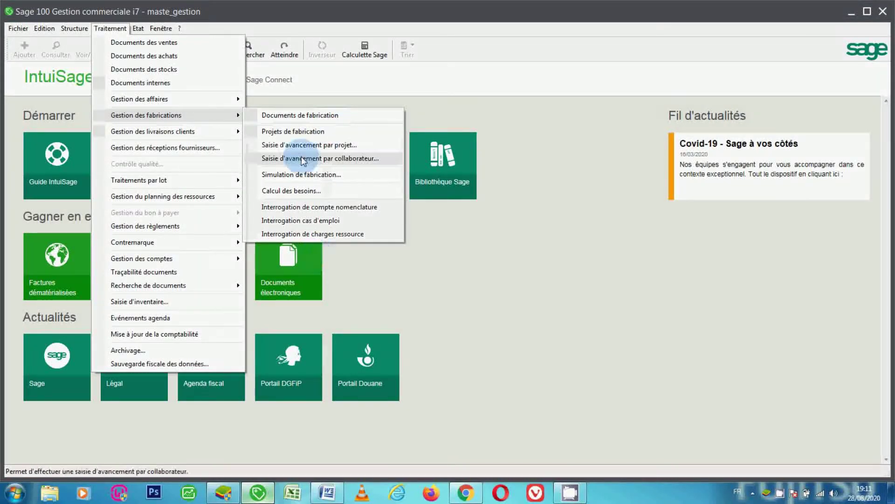
click(292, 117)
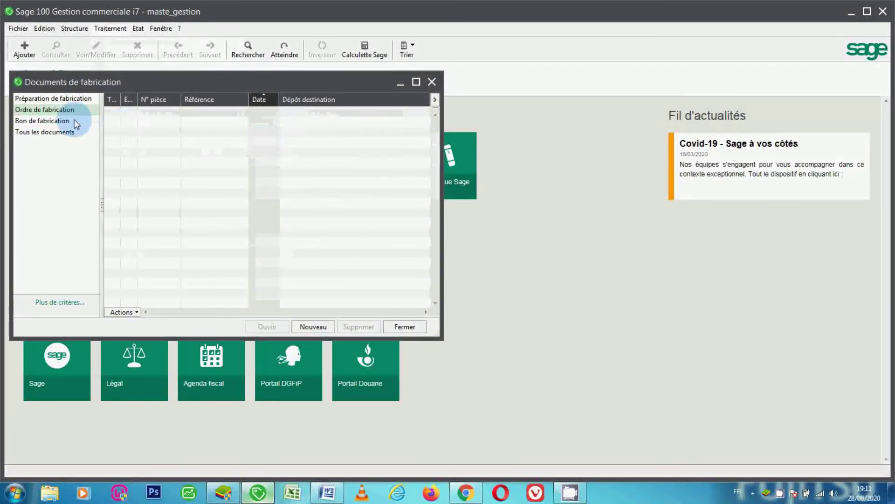
click(66, 101)
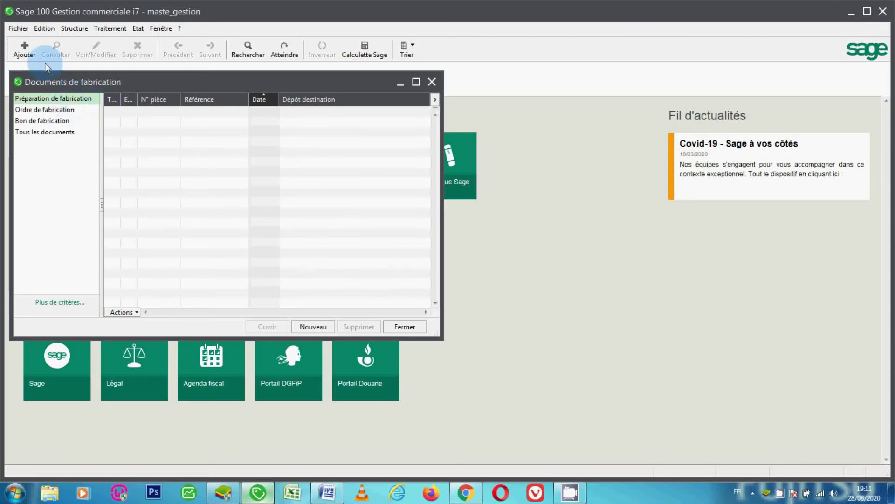
click(26, 51)
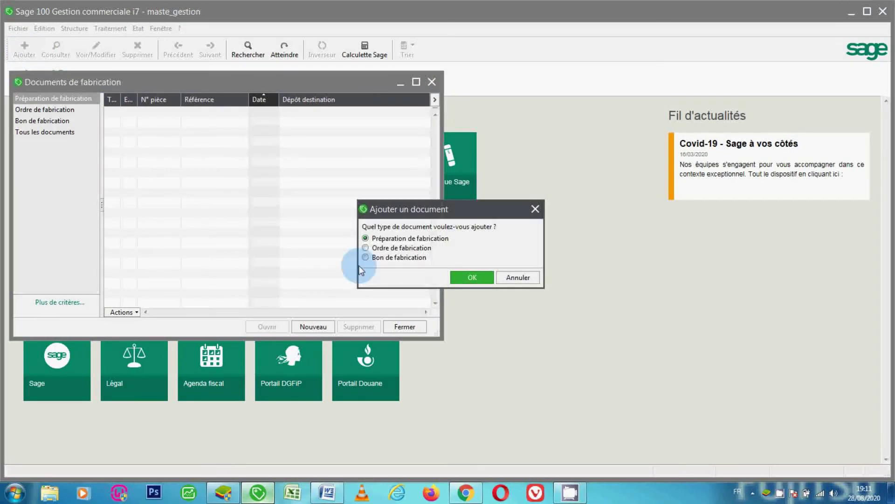
click(472, 277)
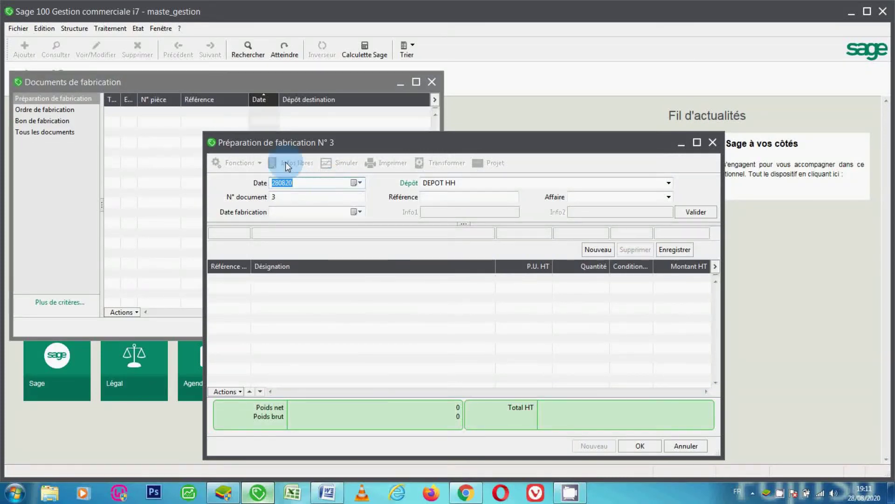
- Set the preparation's manufacturing date to 30 August 2020 and validate the document header
click(285, 200)
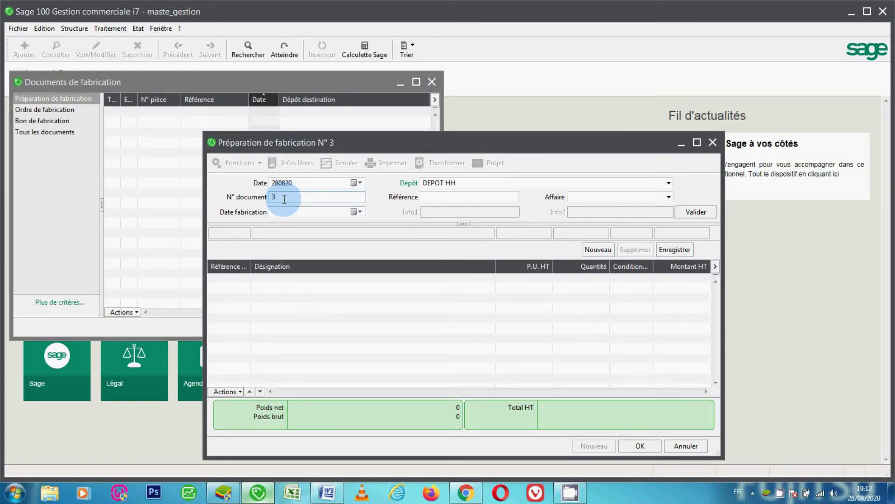
click(364, 212)
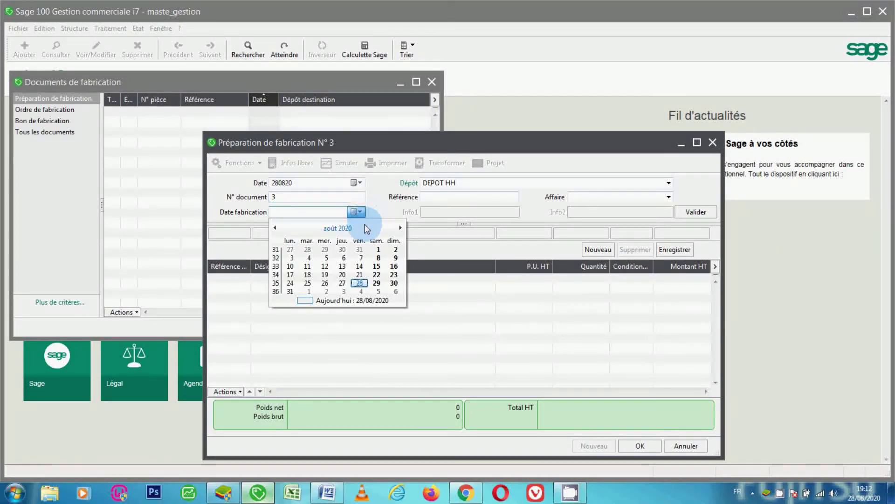
click(394, 284)
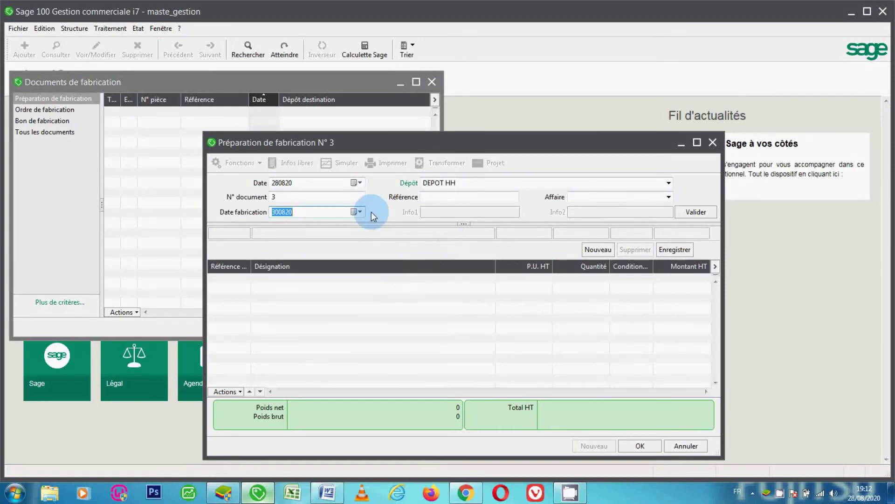
click(322, 195)
key(Return)
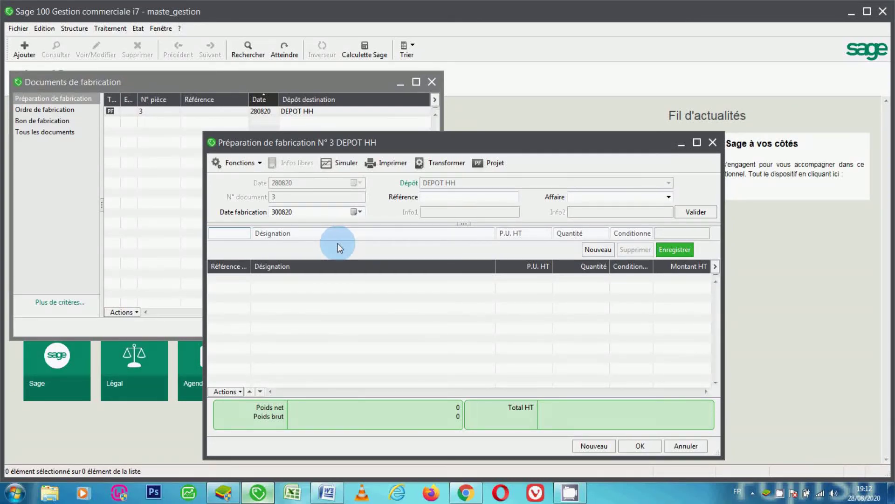
- Add article BICYC Bicyclette to the Préparation de fabrication
text(BI)
key(Tab)
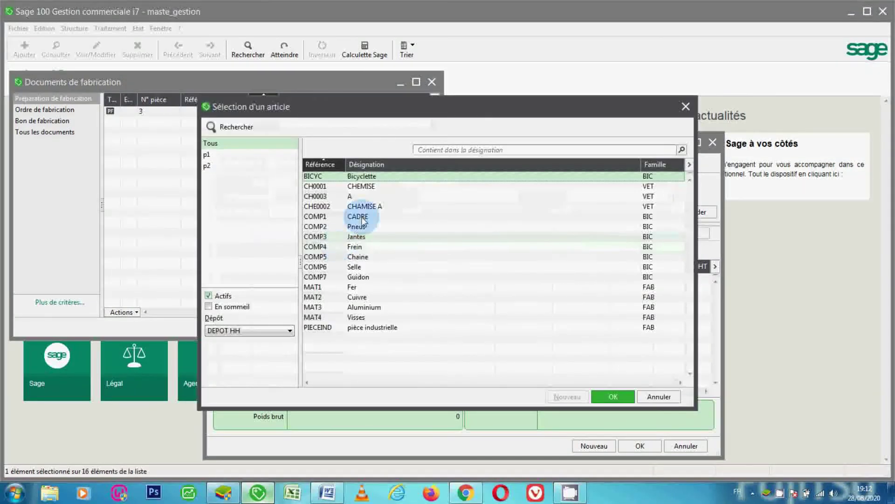
double_click(321, 175)
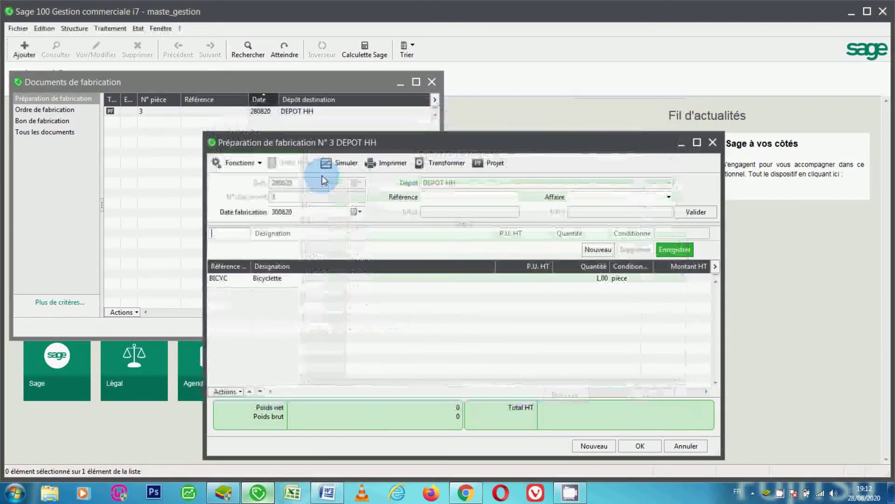
- Set the Bicyclette line's quantity to 2 and save the Préparation de fabrication
click(321, 281)
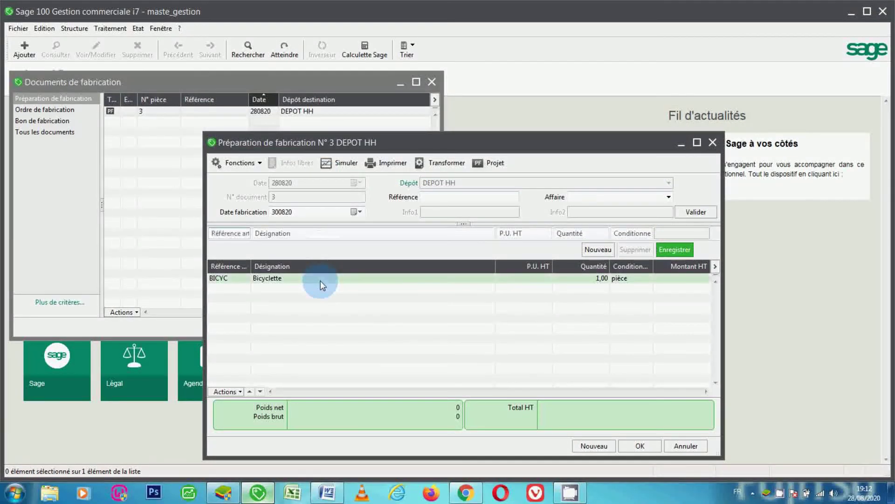
click(576, 234)
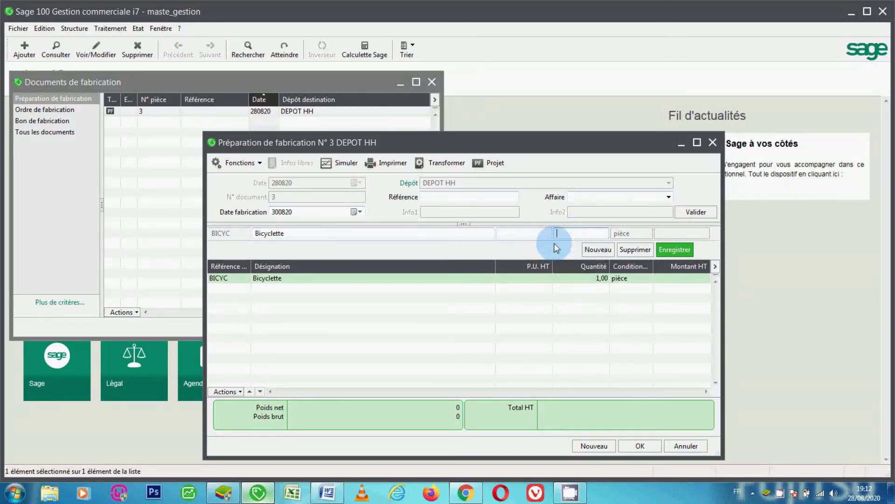
key(Return)
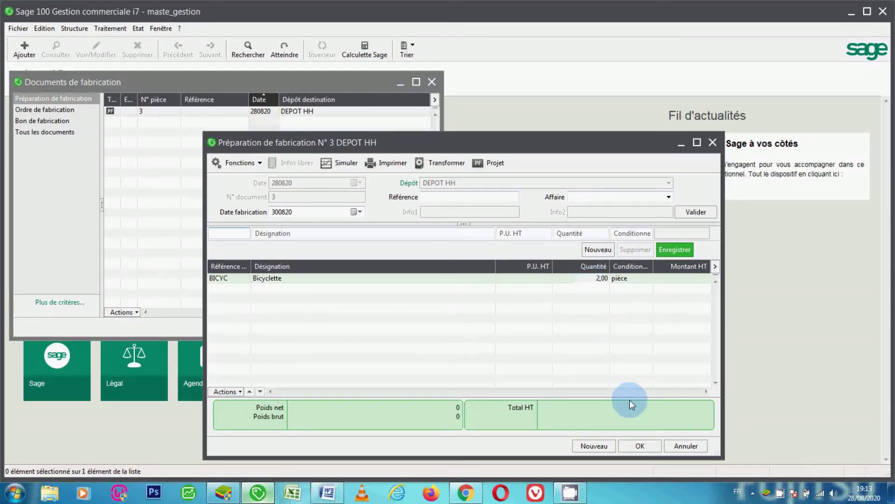
click(649, 444)
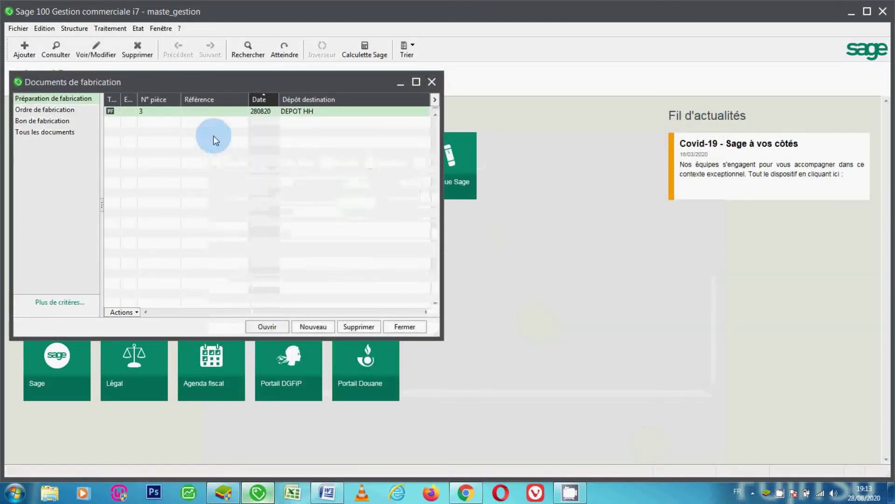
- Query the real stock of components COMP1 CADRE to COMP4 Frein, starting from COMP1's article record, then close the article windows
click(75, 29)
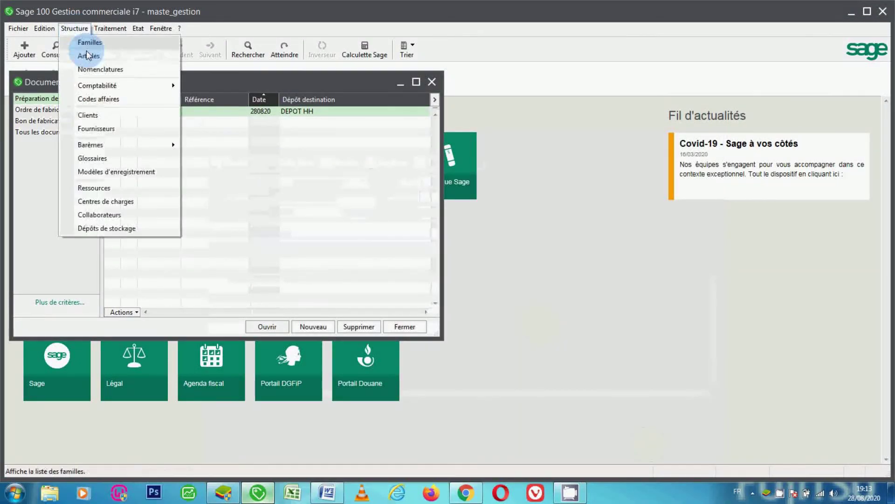
click(89, 57)
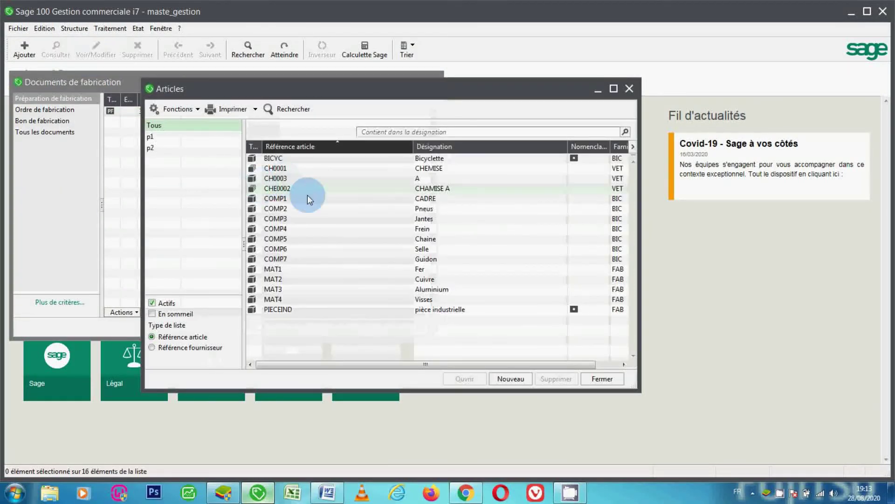
double_click(305, 198)
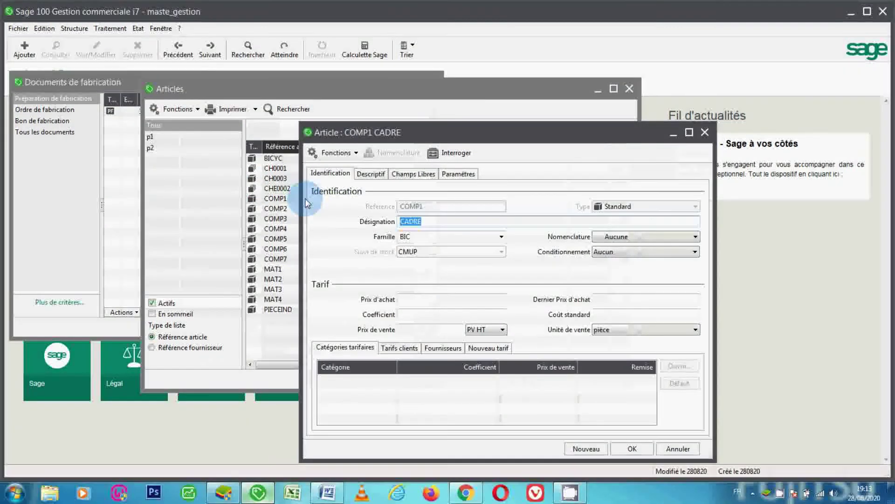
click(443, 157)
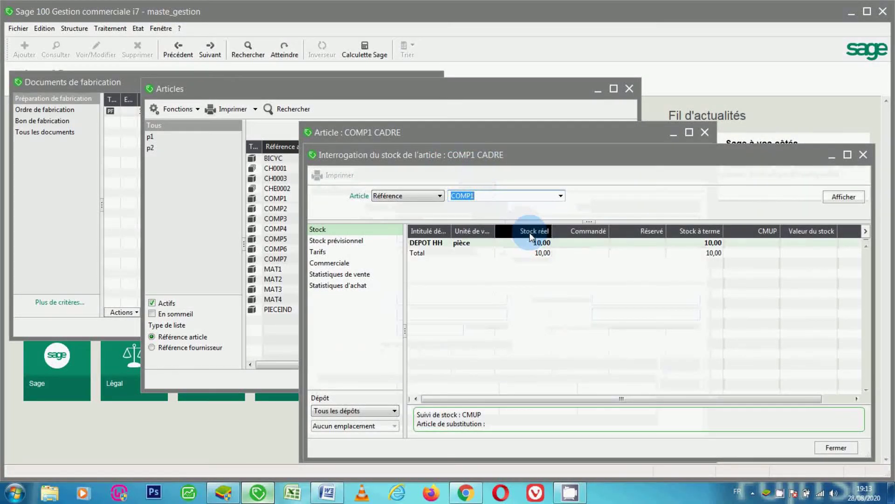
key(Down)
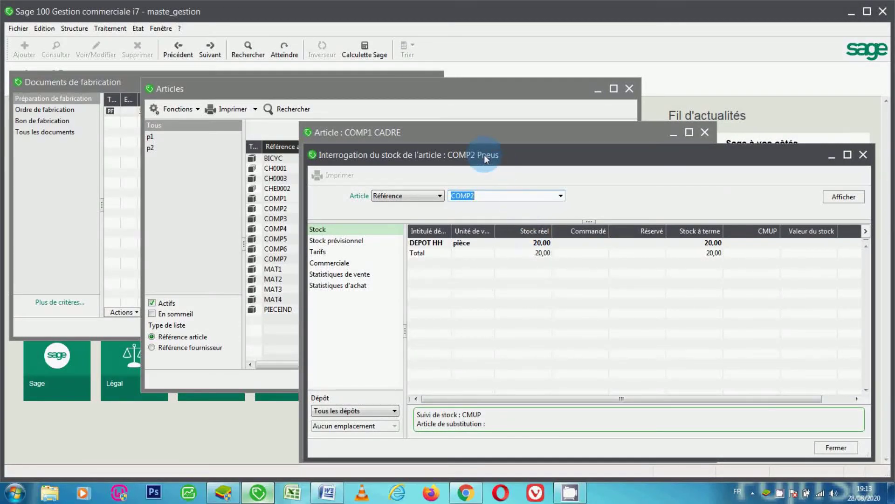
key(Down)
key(Down)
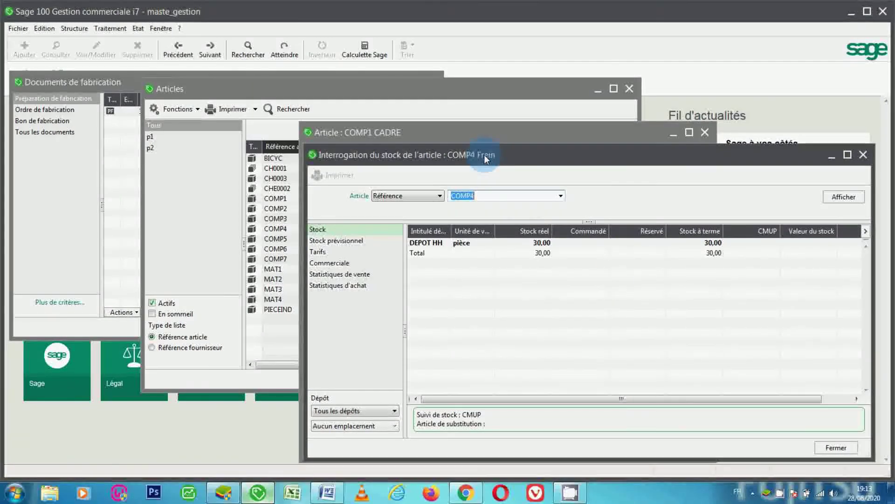
click(839, 446)
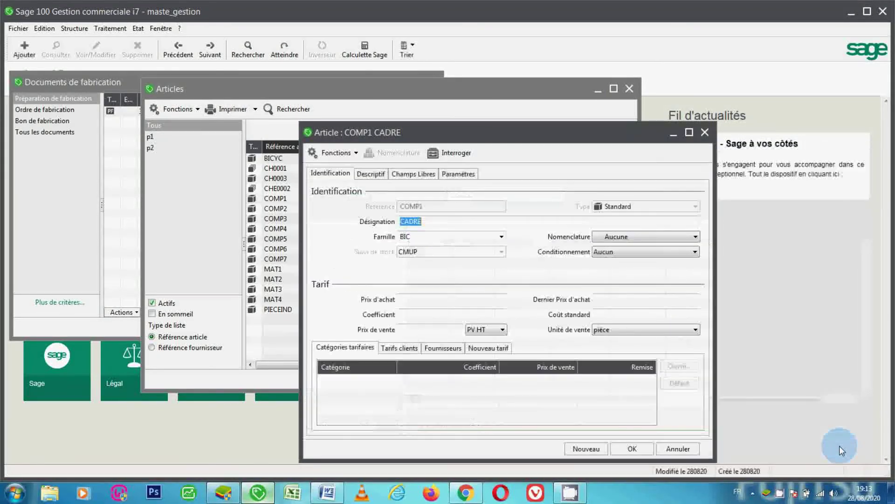
click(668, 447)
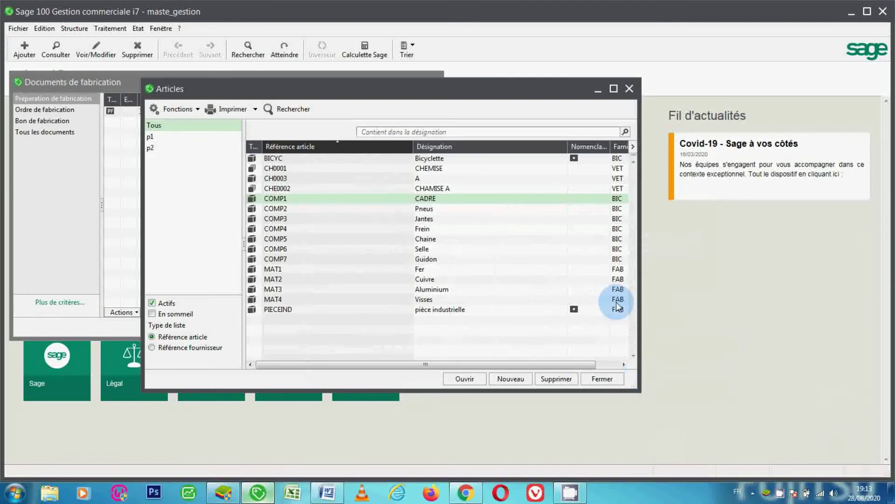
click(627, 94)
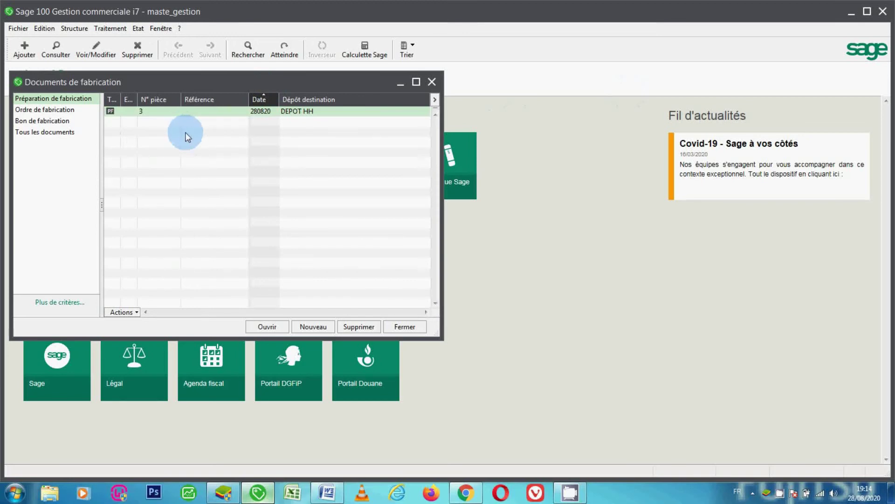
click(167, 112)
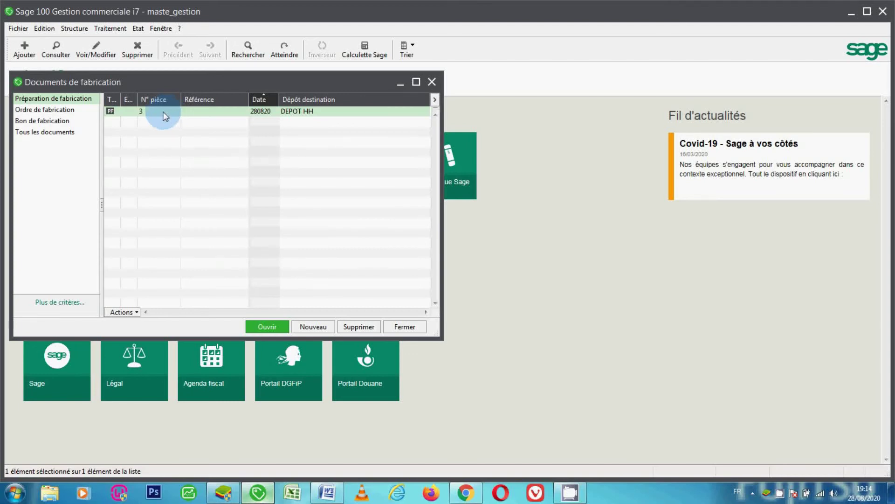
right_click(159, 111)
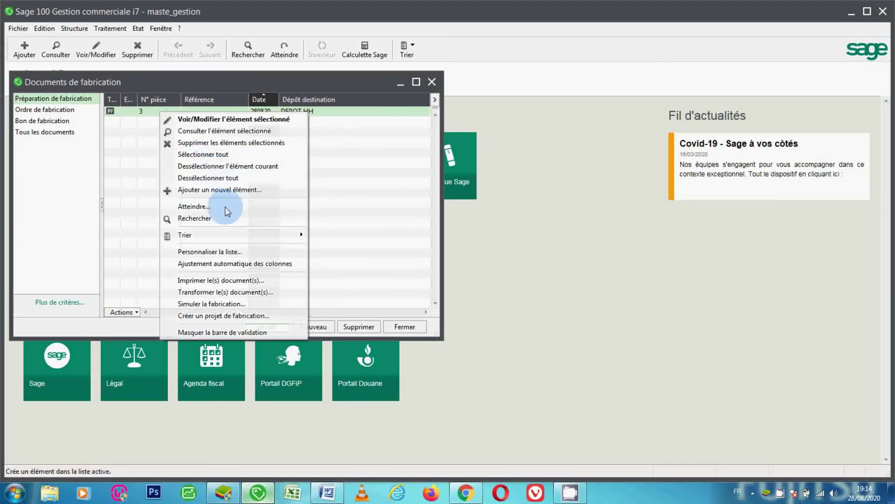
click(238, 294)
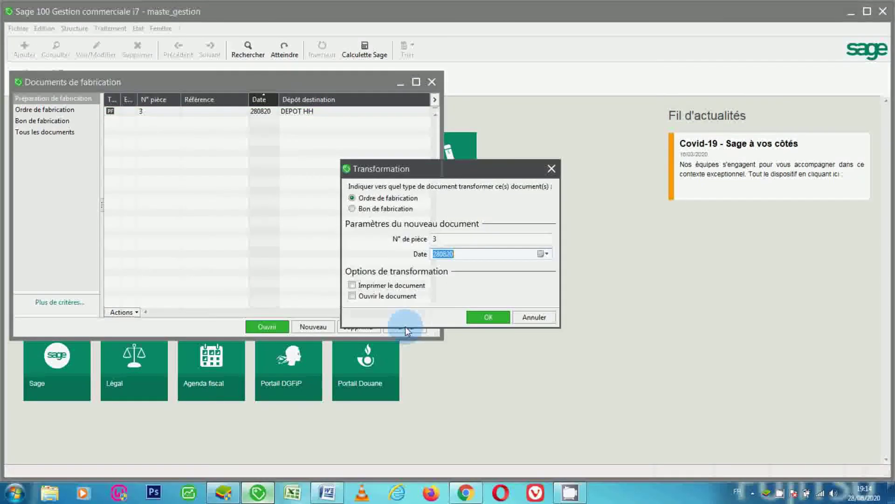
click(532, 318)
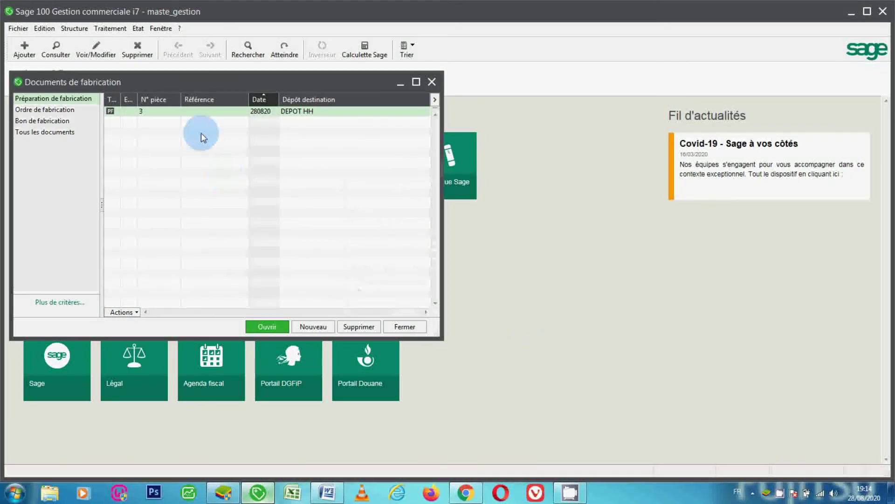
- Transform the Préparation de fabrication into an Ordre de fabrication and display the list of manufacturing orders
right_click(186, 110)
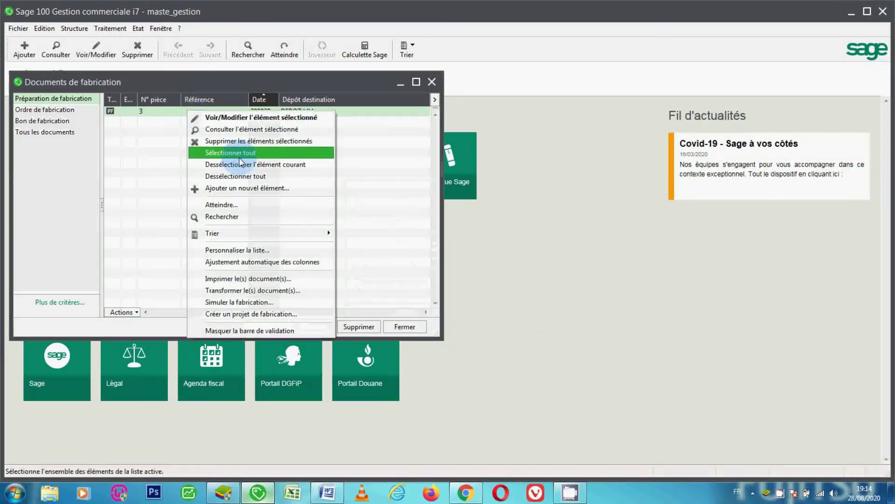
click(268, 291)
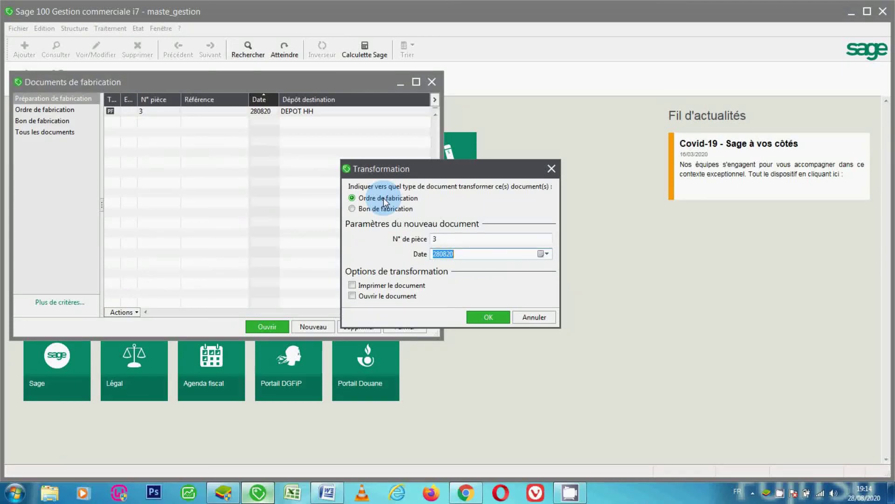
click(376, 209)
click(377, 209)
click(374, 199)
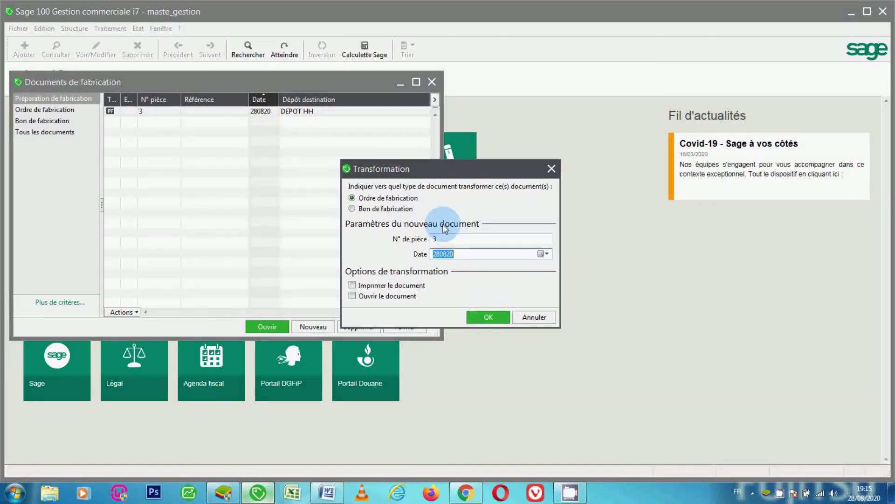
click(444, 240)
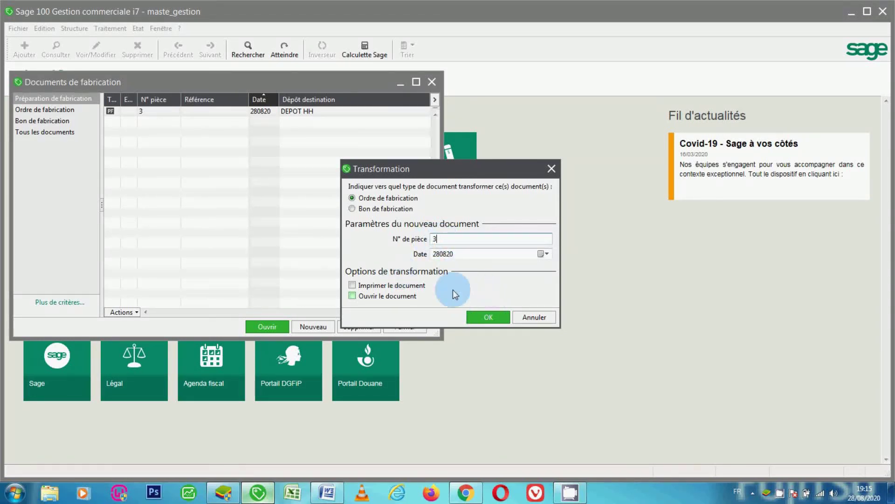
click(487, 320)
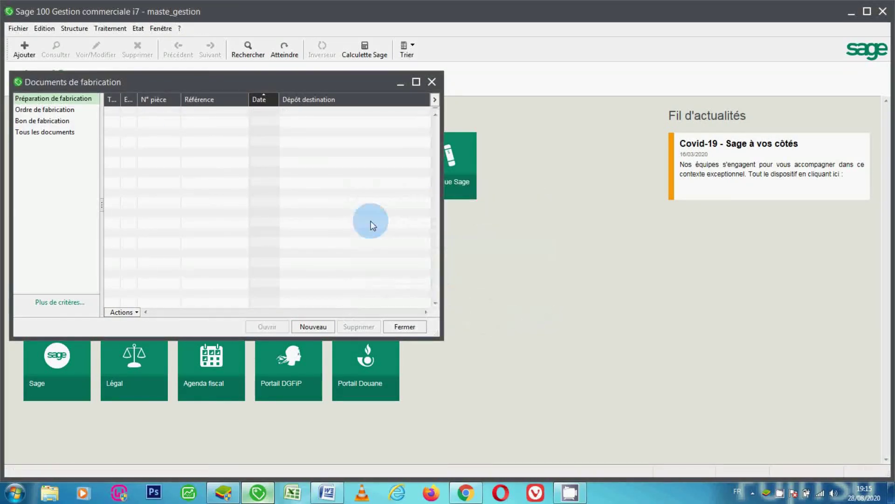
click(72, 111)
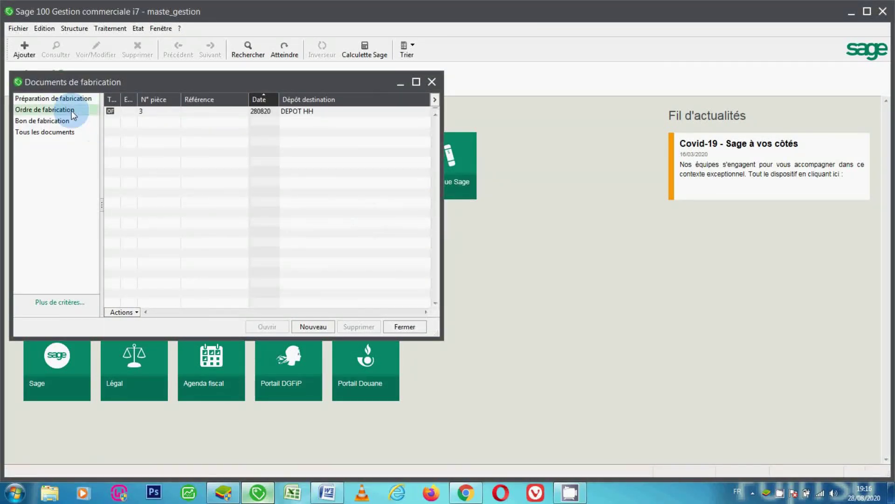
- Query the stock of components COMP1 CADRE and COMP2 Pneus, starting from COMP1's article record
click(77, 29)
click(86, 55)
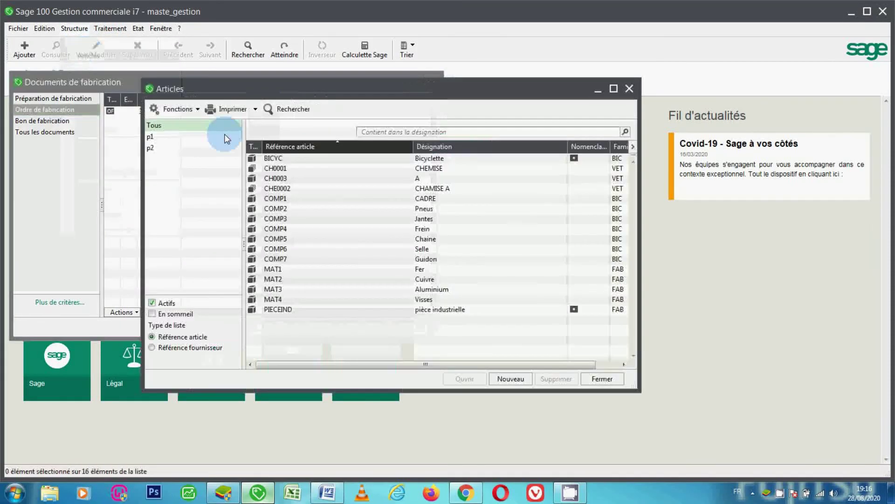
click(286, 161)
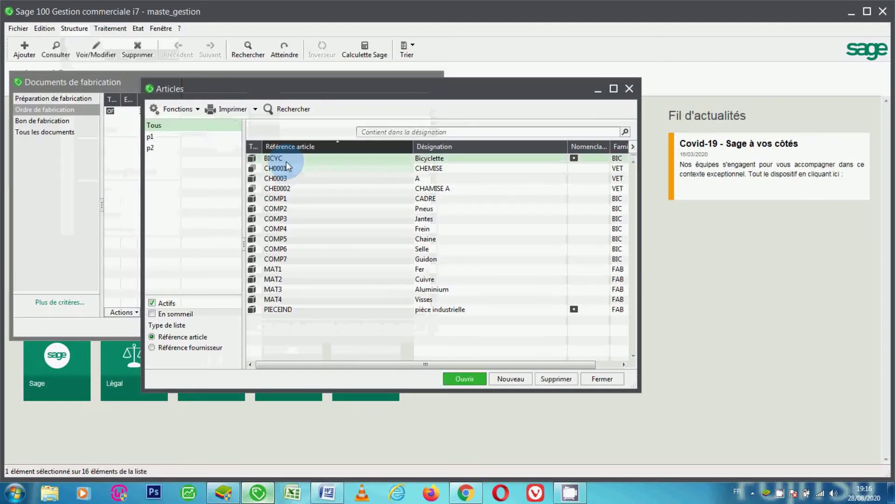
double_click(296, 200)
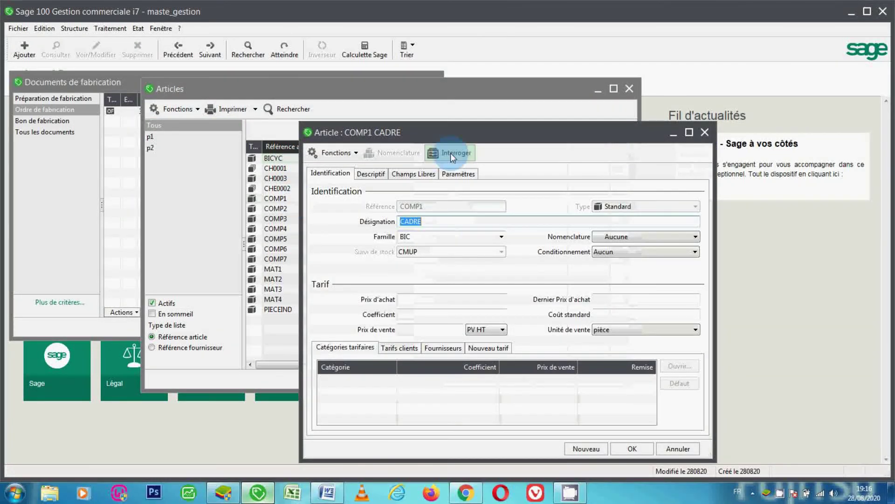
click(451, 153)
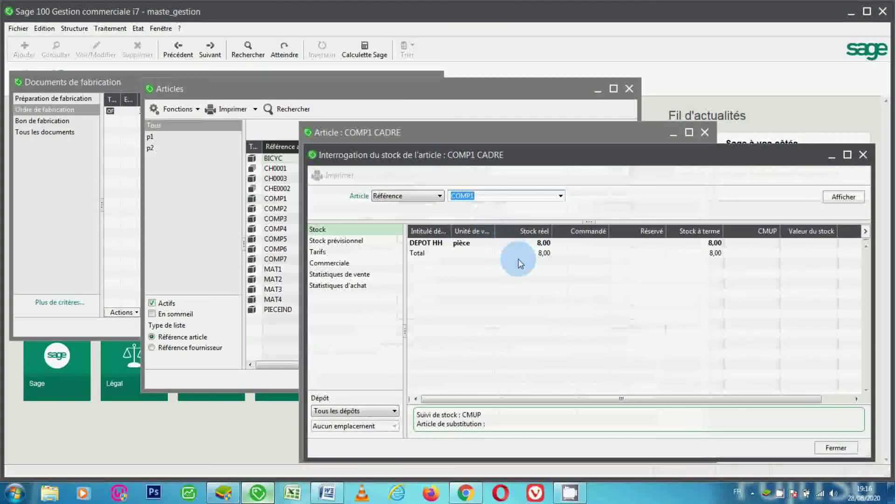
click(522, 258)
scroll(523, 258, down, 1)
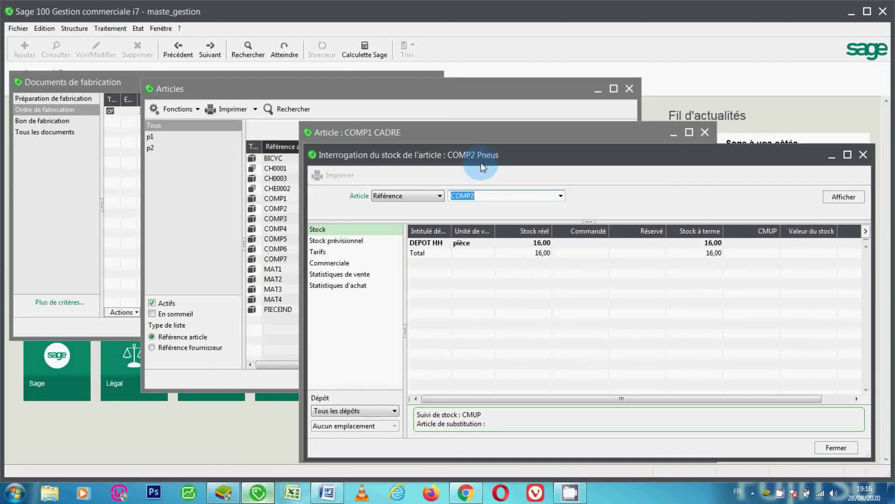
click(84, 28)
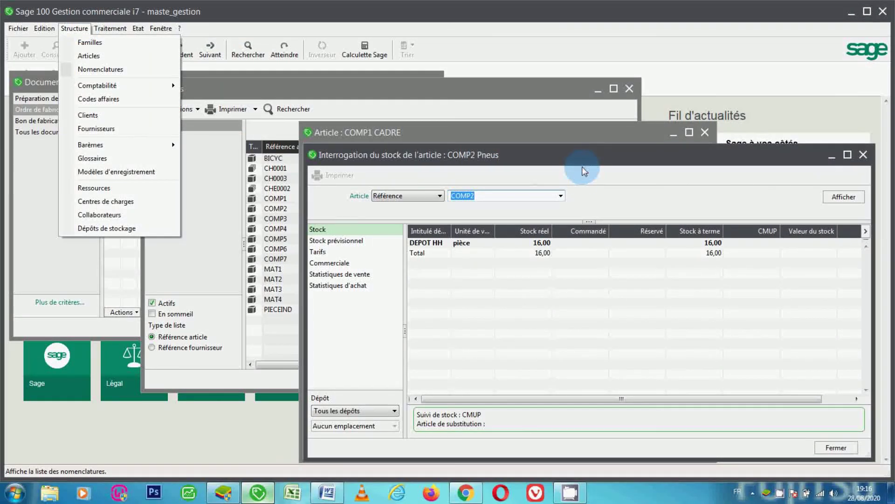
click(585, 182)
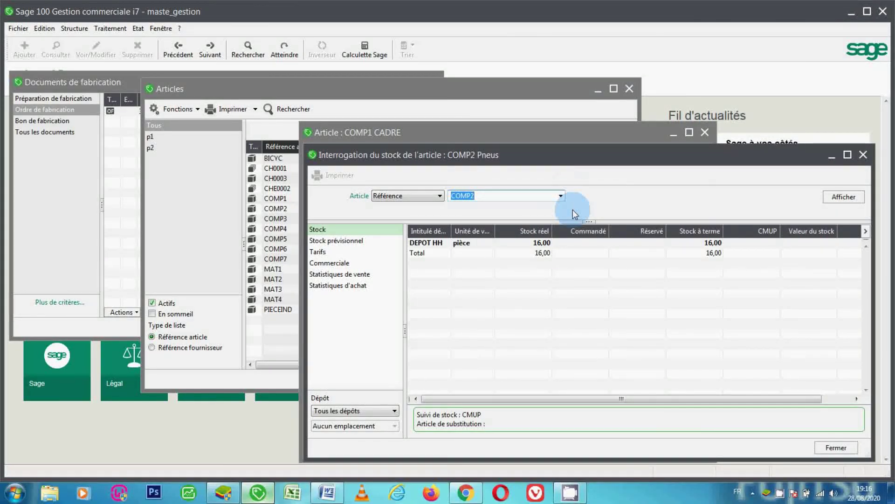
- Check the stock of components COMP3 Jantes through COMP7 Guidon, then close the stock query and the article windows
key(Down)
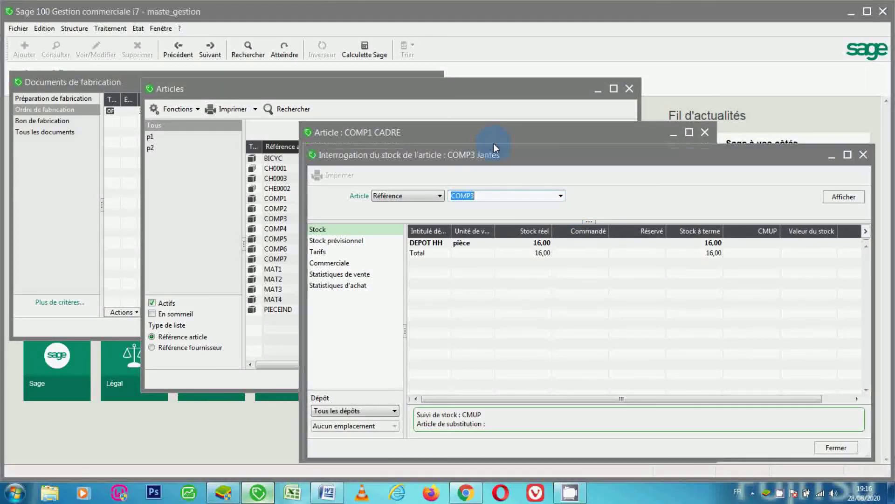
key(Down)
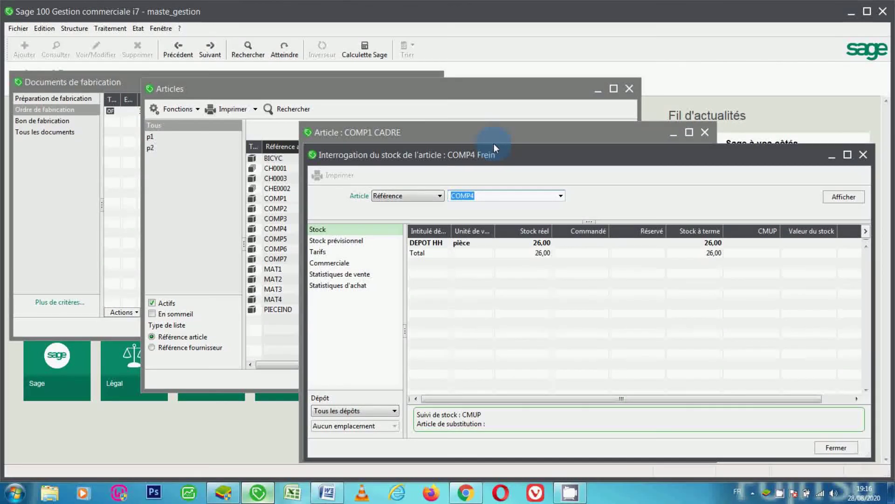
key(Down)
key(Down)
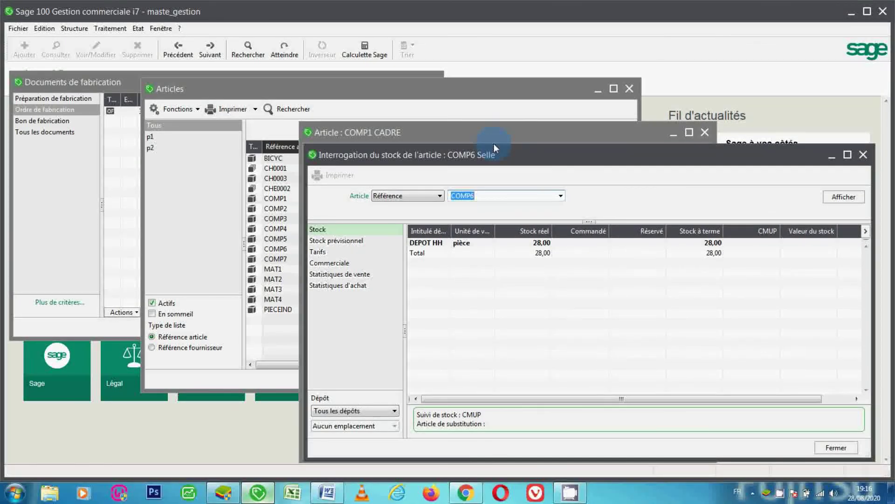
key(Down)
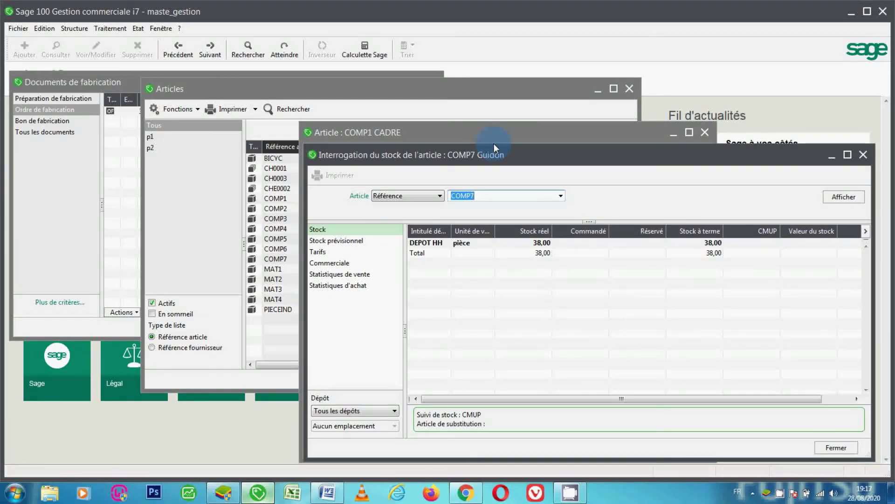
click(836, 449)
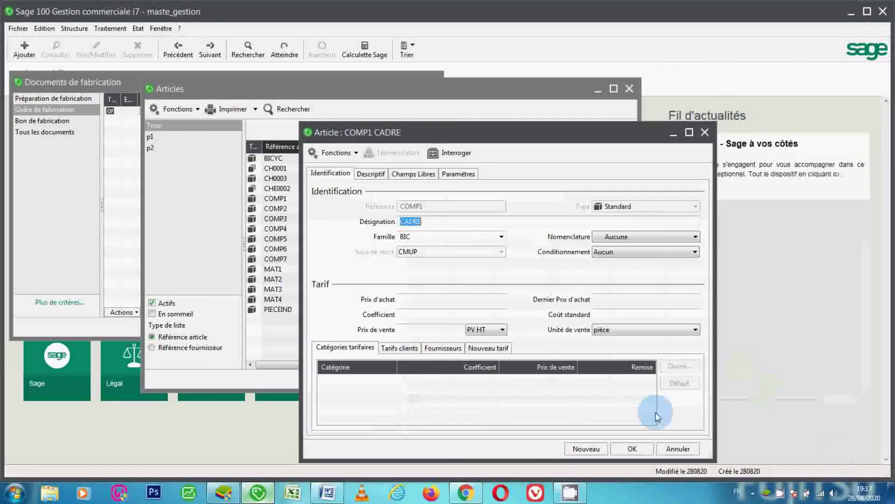
click(643, 446)
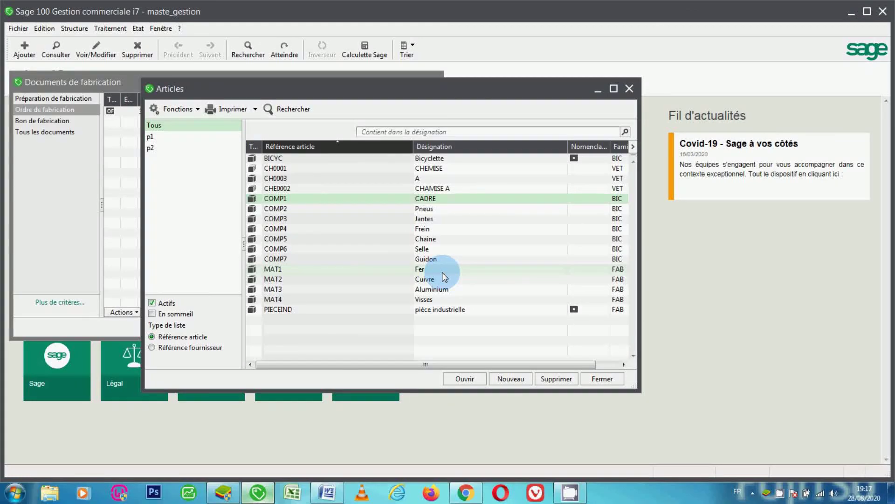
click(630, 88)
- Delete the Ordre de fabrication for DEPOT HH and confirm its deletion
click(264, 112)
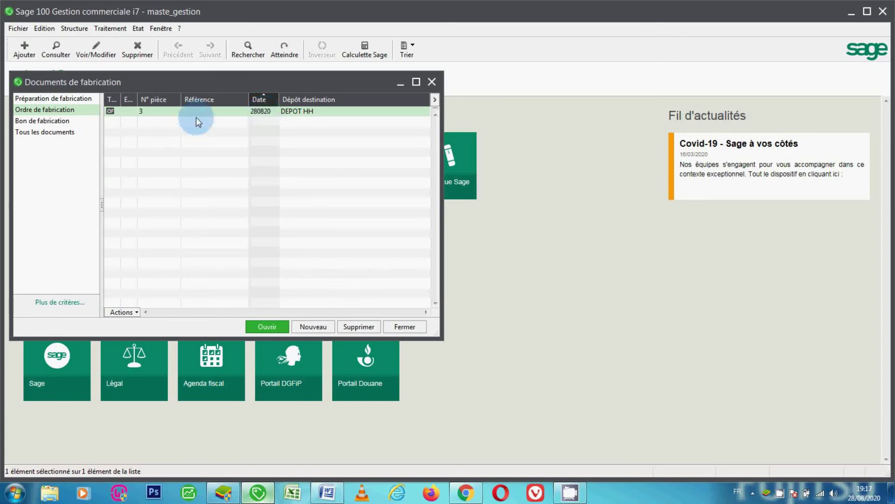
click(359, 326)
click(411, 286)
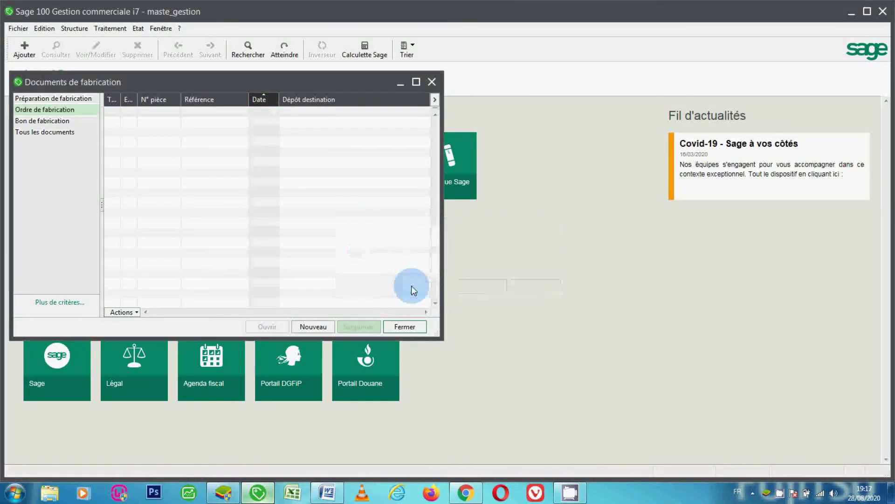
- Query the stock of components COMP1 CADRE and COMP3 Jantes in DEPOT HH, then close the stock query
click(82, 29)
click(97, 61)
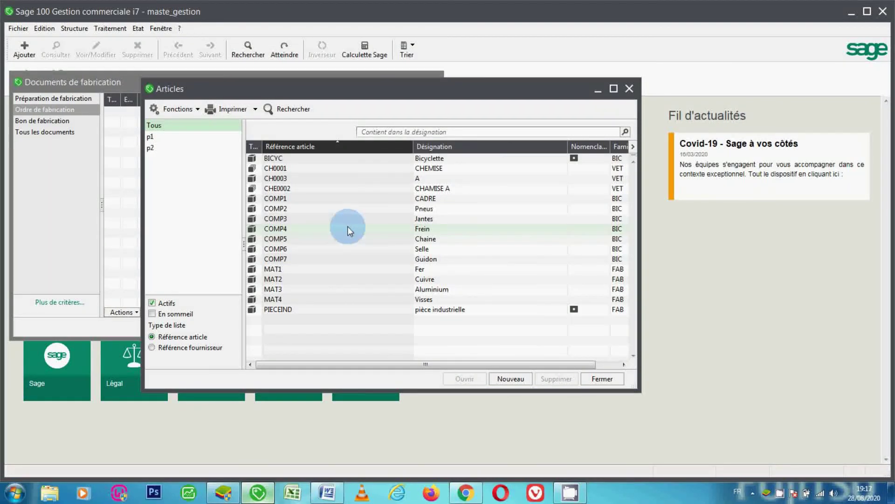
double_click(315, 198)
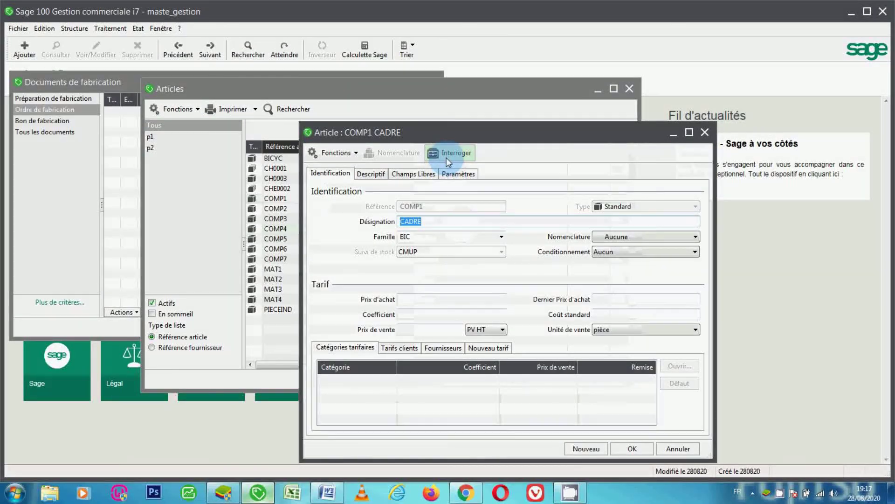
click(447, 155)
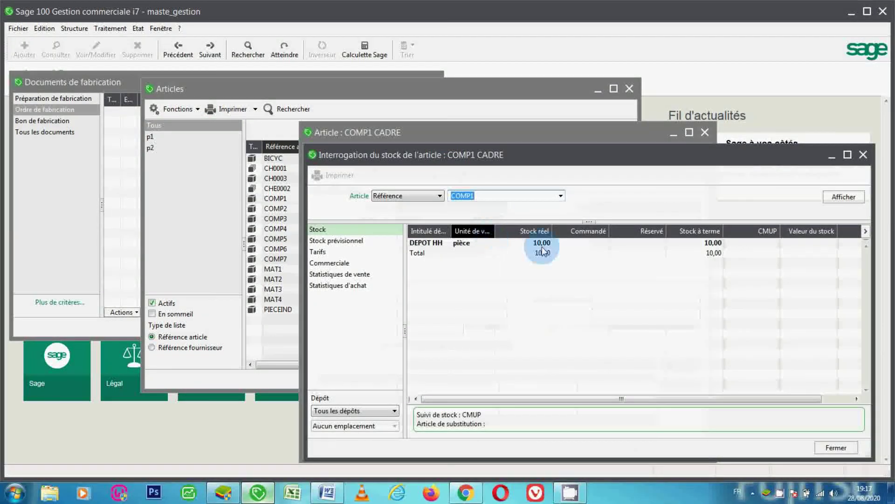
click(542, 253)
text(COMP3)
key(Return)
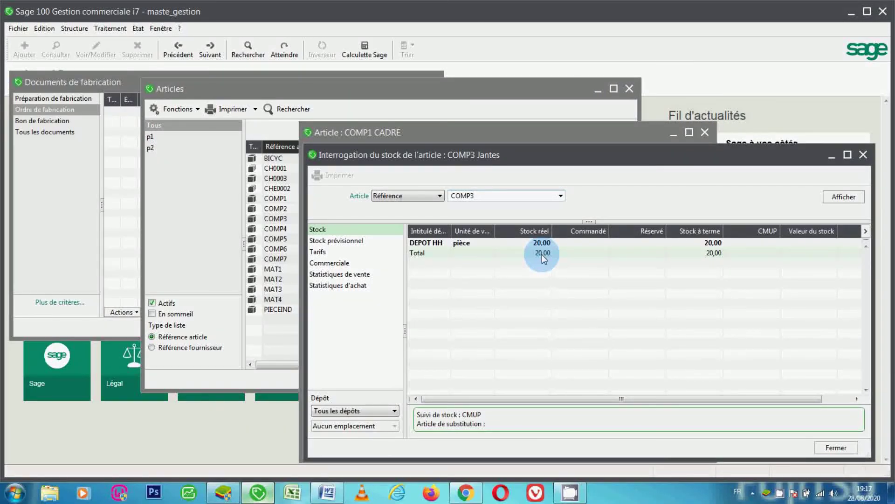
click(861, 156)
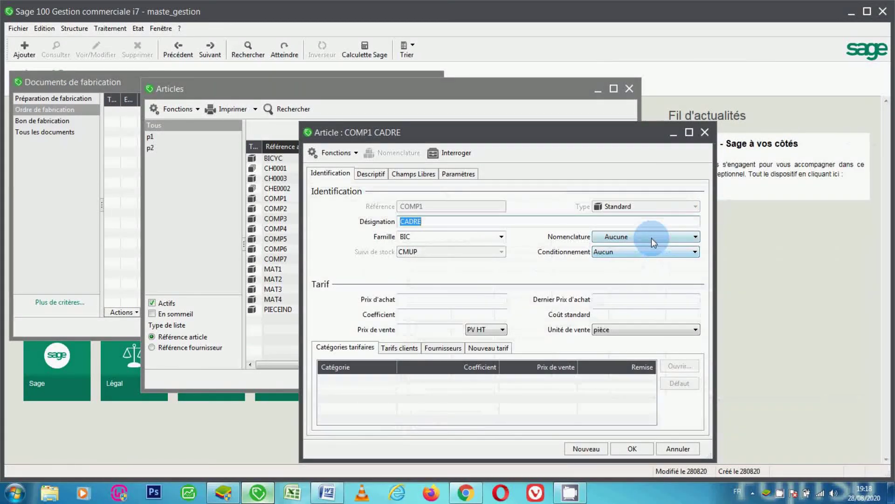
- Display the available Nomenclature types for article COMP1 CADRE
click(651, 238)
click(651, 238)
click(652, 238)
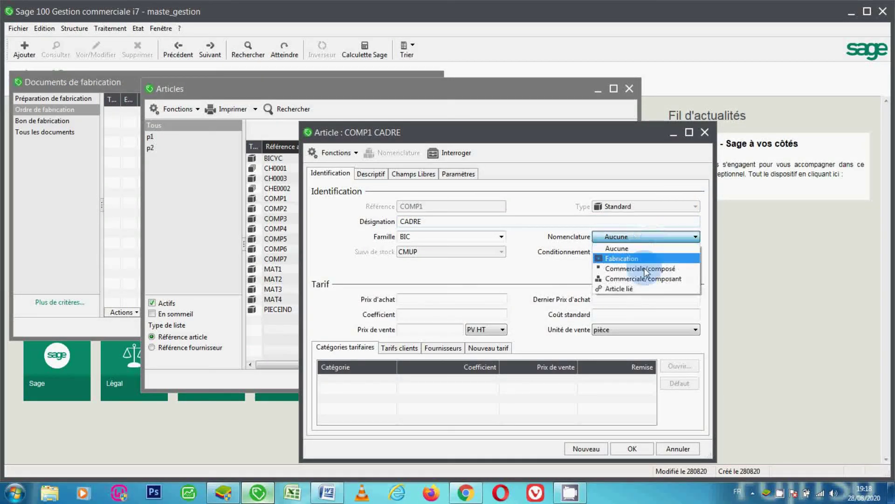